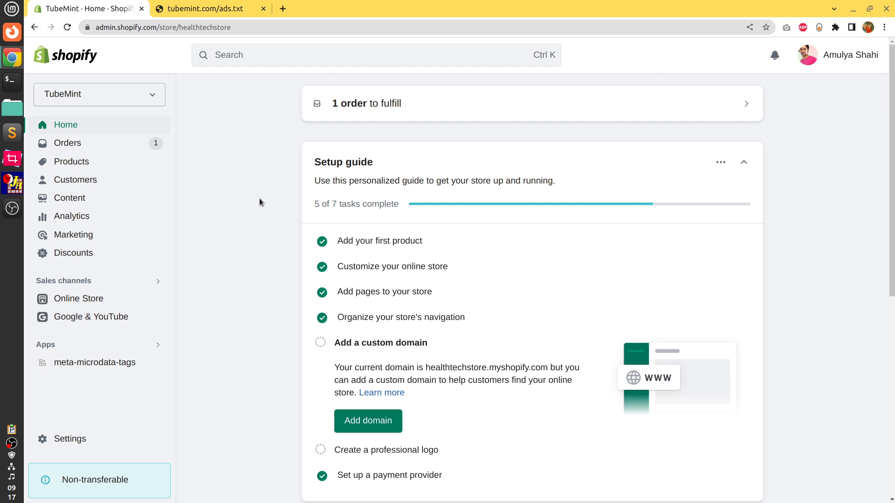
View the live tubemint.com/ads.txt page, which has the single google.com DIRECT line.
left_click(210, 7)
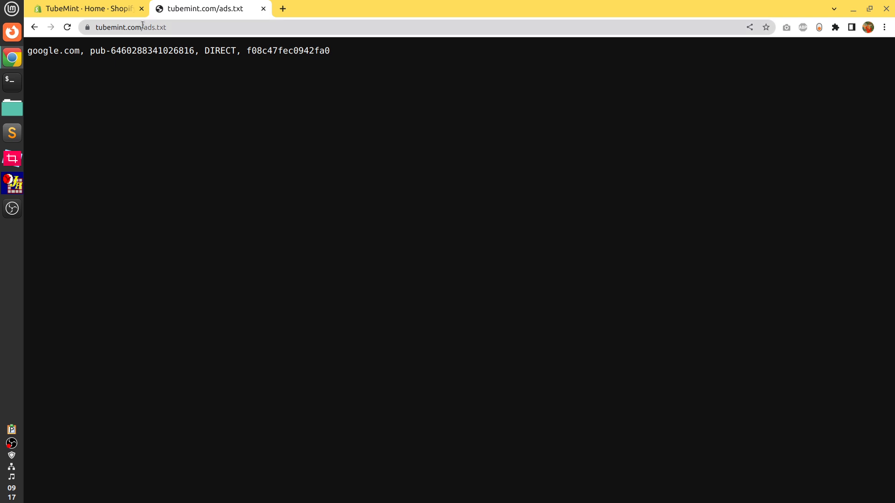
mouse_move(141, 28)
left_mouse_down()
mouse_move(167, 27)
mouse_move(143, 27)
left_mouse_up()
left_click(234, 139)
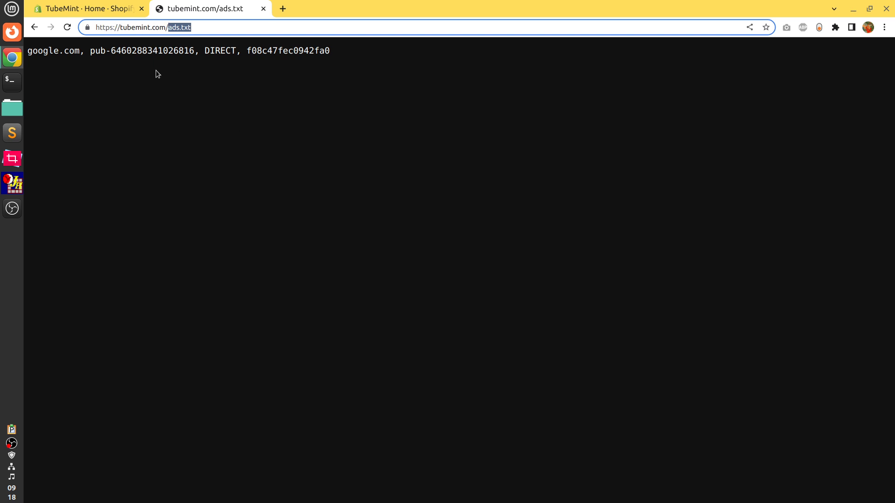
left_click(68, 9)
left_click(200, 8)
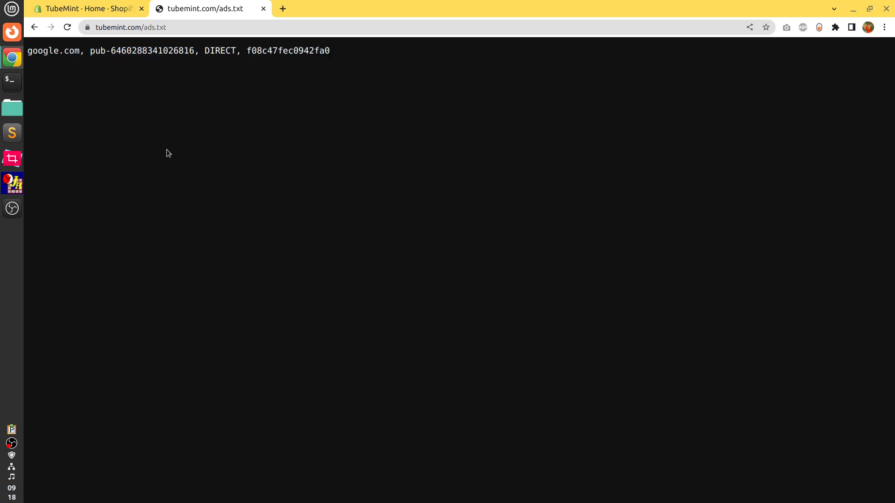
Create a new Sublime Text file containing the pasted google.com DIRECT publisher line.
left_click(11, 134)
left_click(462, 244)
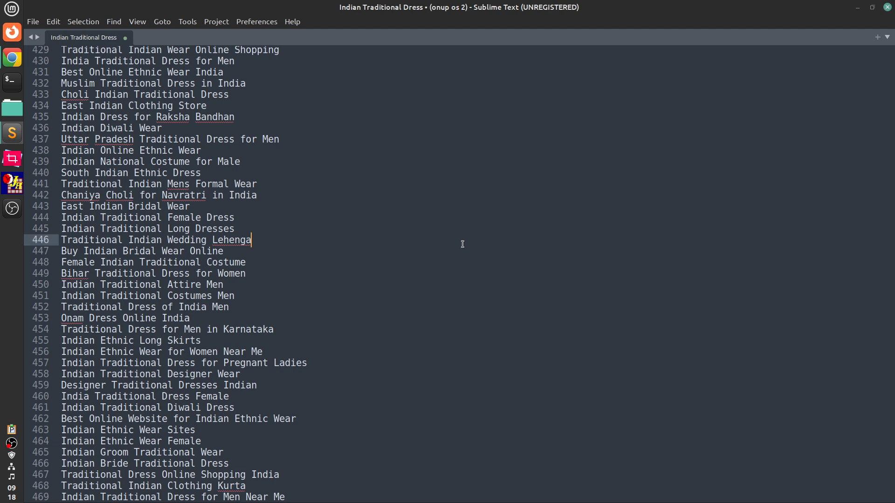
key("ctrl+n")
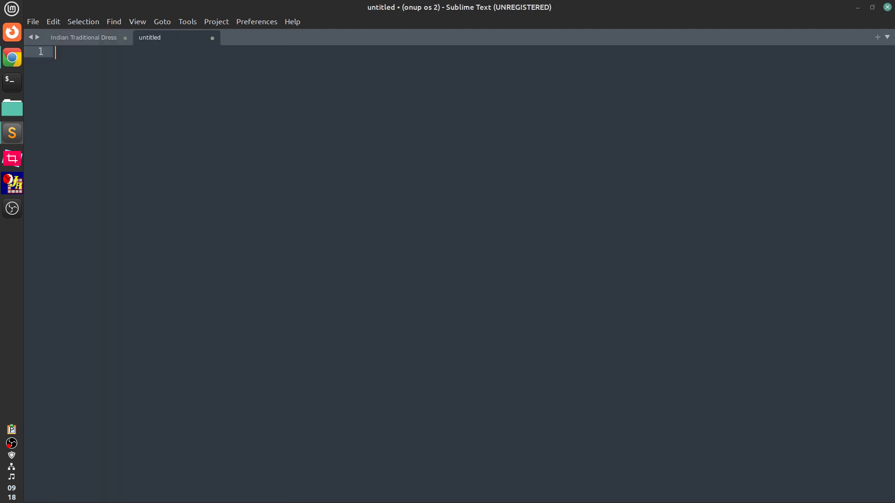
key("ctrl+v")
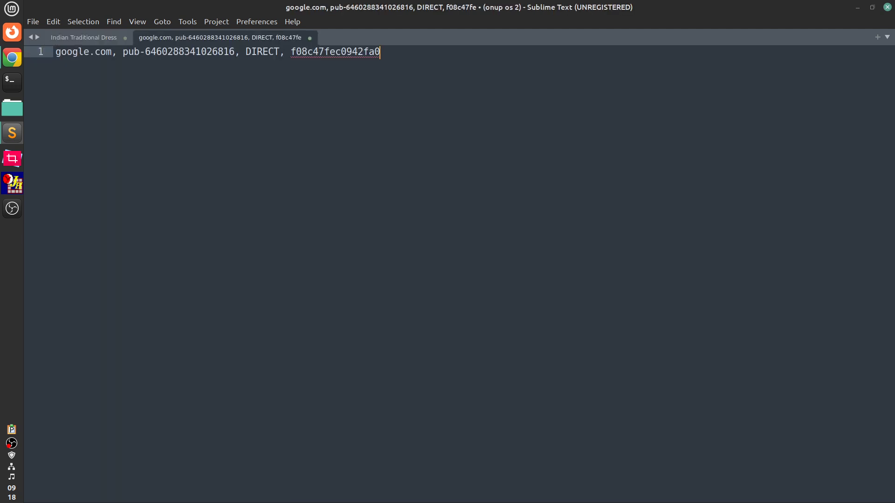
Save the new file as ads.txt on the Desktop.
key("ctrl+s")
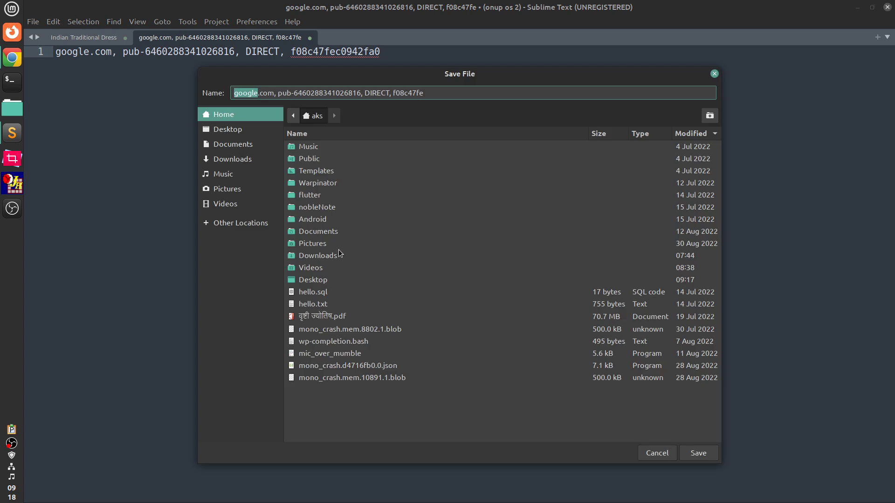
left_click(457, 94)
key("ctrl+a")
type("a")
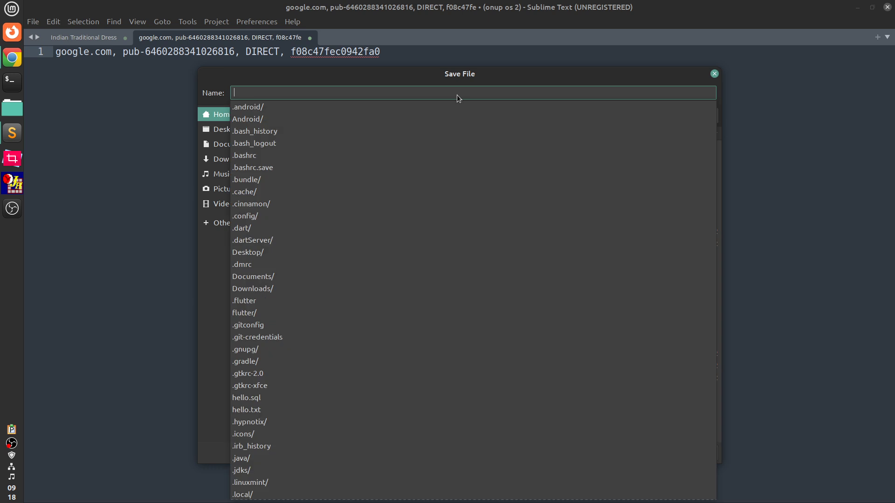
type("ds.txt")
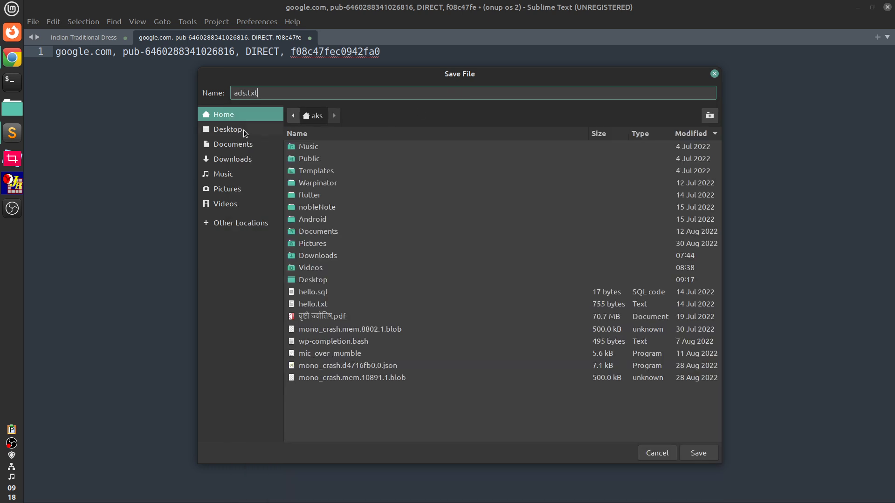
left_click(234, 136)
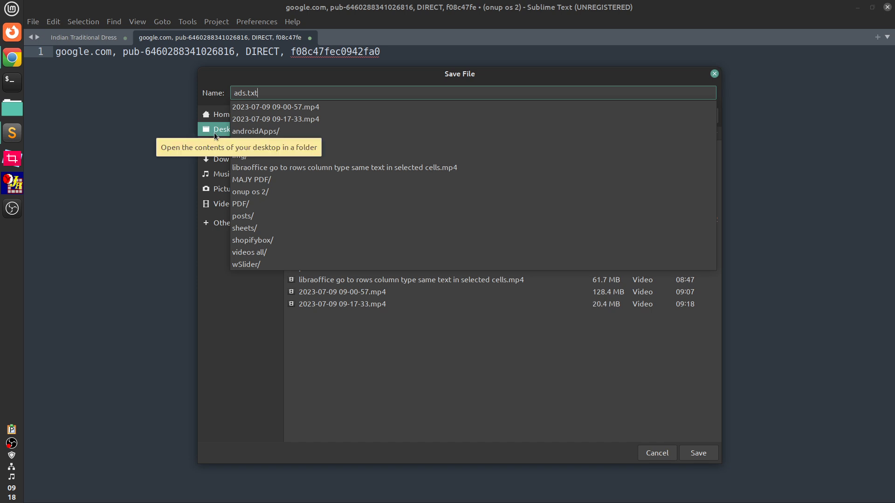
left_click(224, 135)
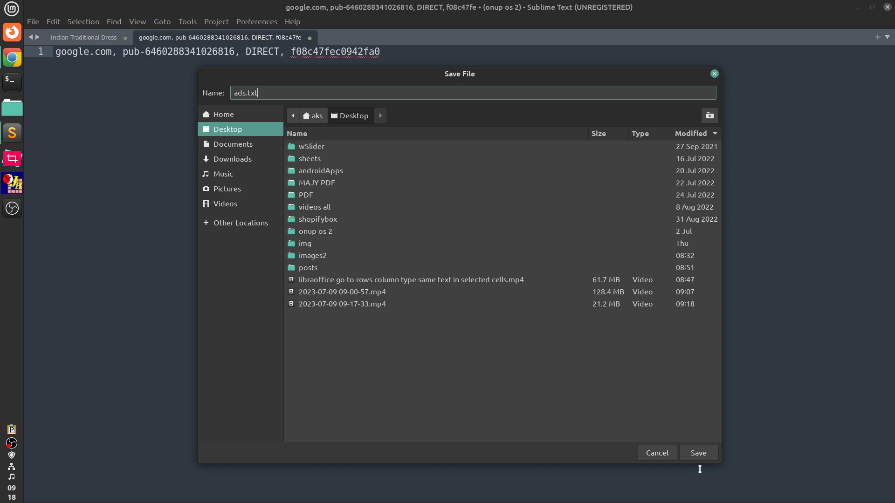
left_click(701, 454)
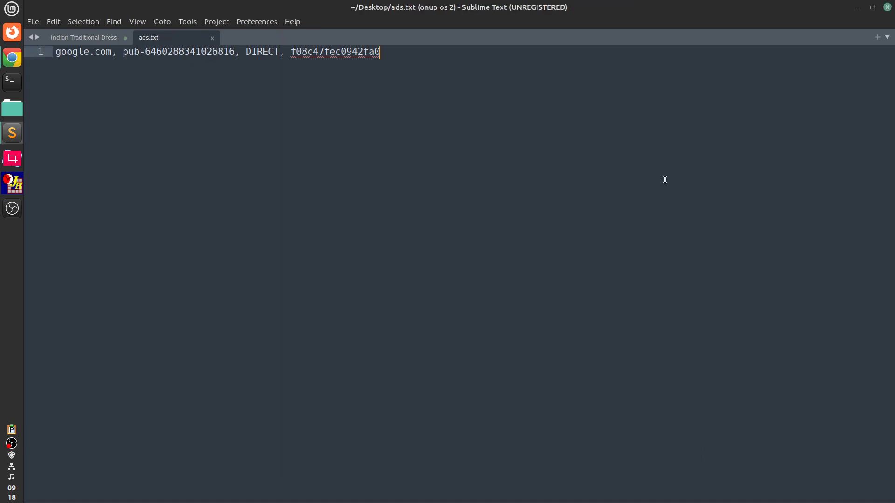
Close the Sublime Text window without saving the other file's changes.
key("ctrl+Tab")
key("ctrl+w")
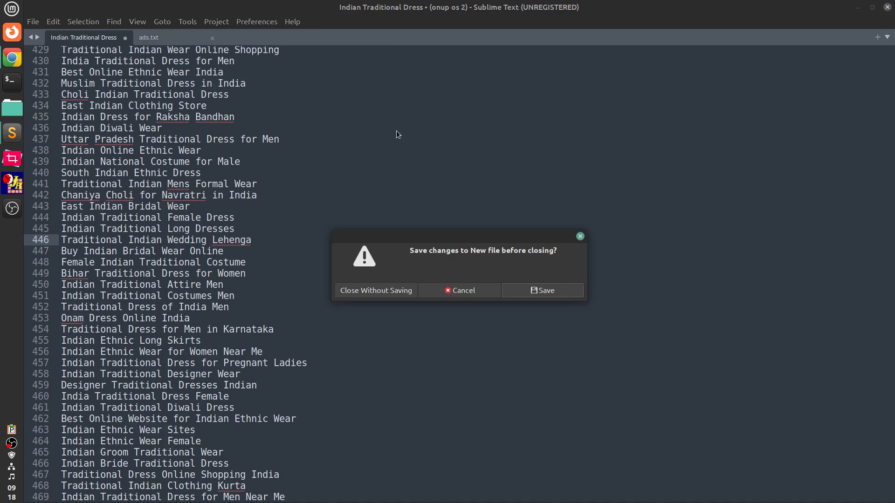
left_click(384, 291)
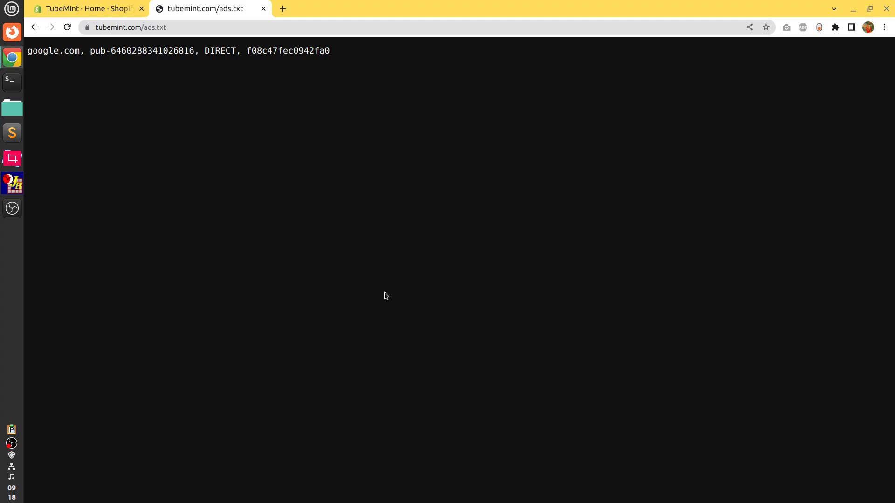
Check ads.txt's contents from the Desktop, then return to the Shopify store admin.
left_click(853, 8)
mouse_move(59, 477)
left_mouse_down()
mouse_move(394, 219)
mouse_move(384, 208)
left_mouse_up()
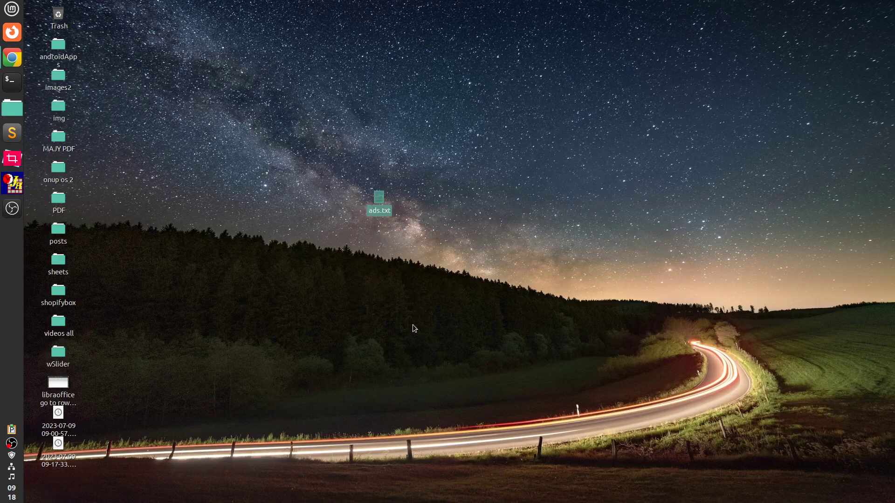
double_click(380, 201)
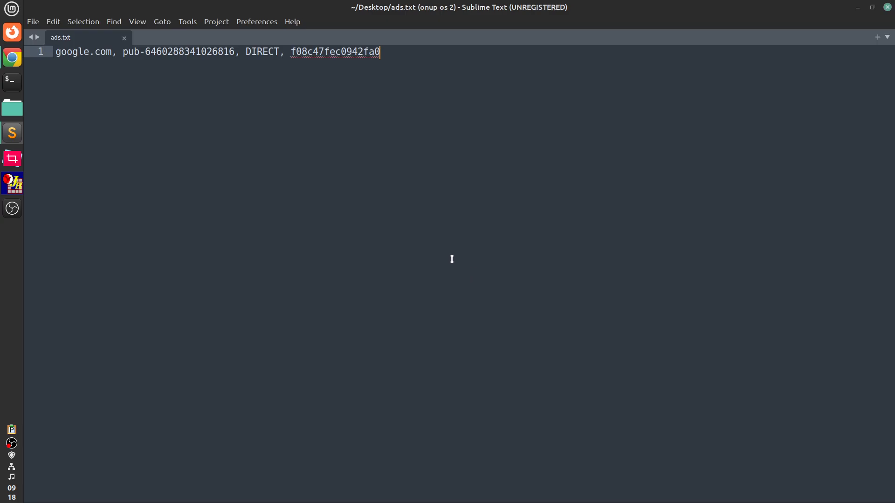
left_click(887, 7)
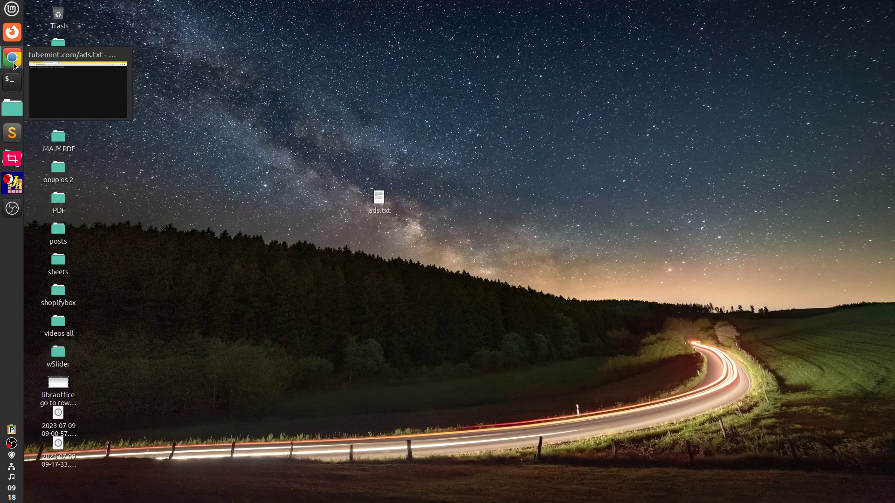
left_click(59, 105)
left_click(113, 8)
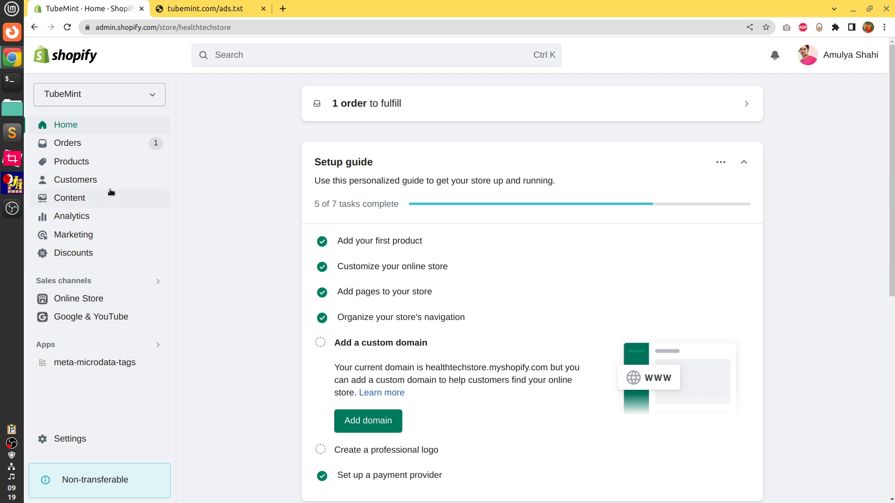
Upload Desktop/ads.txt to the store's Content > Files list.
left_click(57, 200)
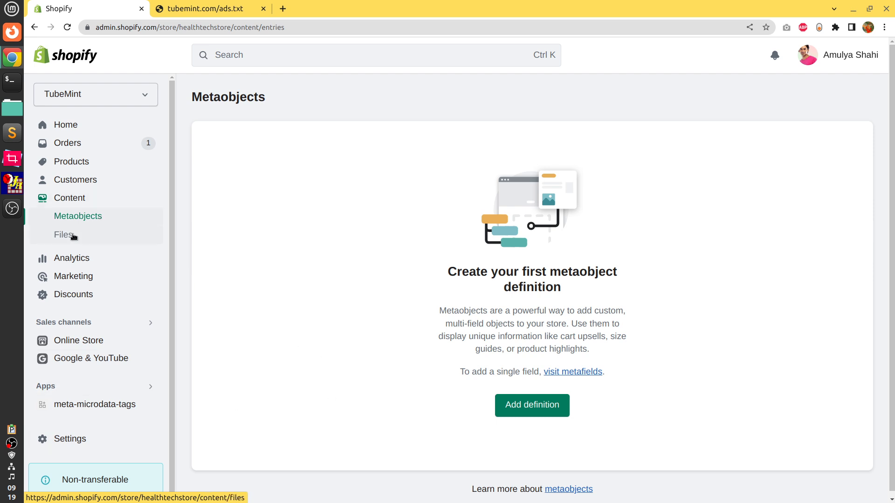
left_click(63, 235)
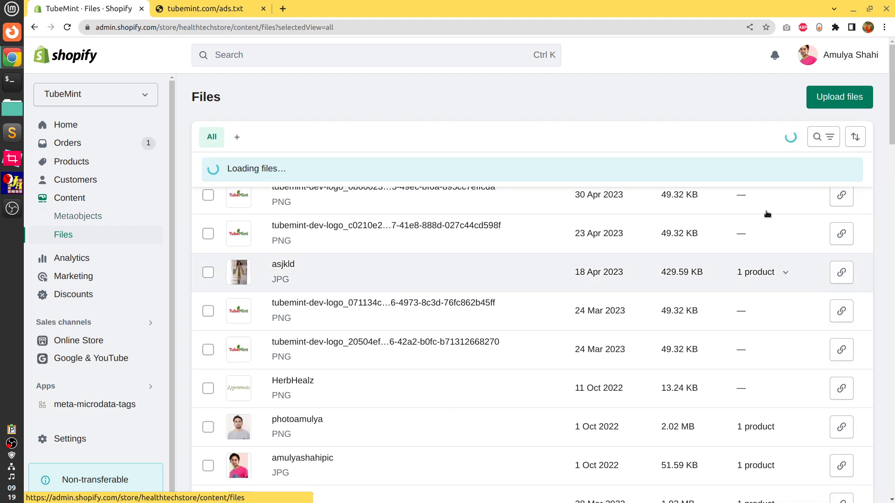
left_click(838, 98)
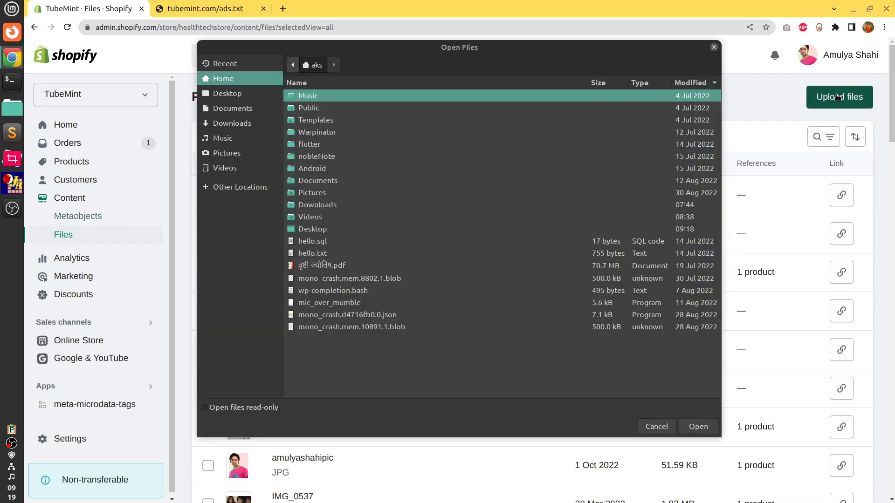
left_click(228, 92)
left_click(308, 254)
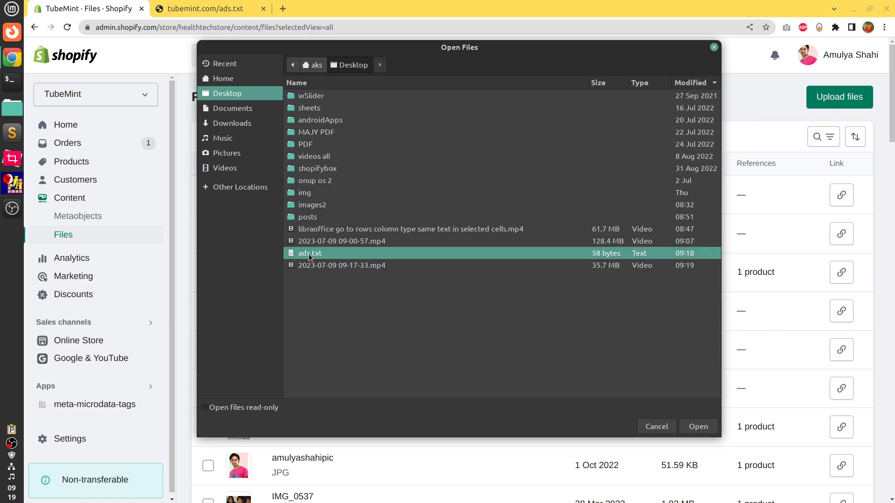
left_click(698, 426)
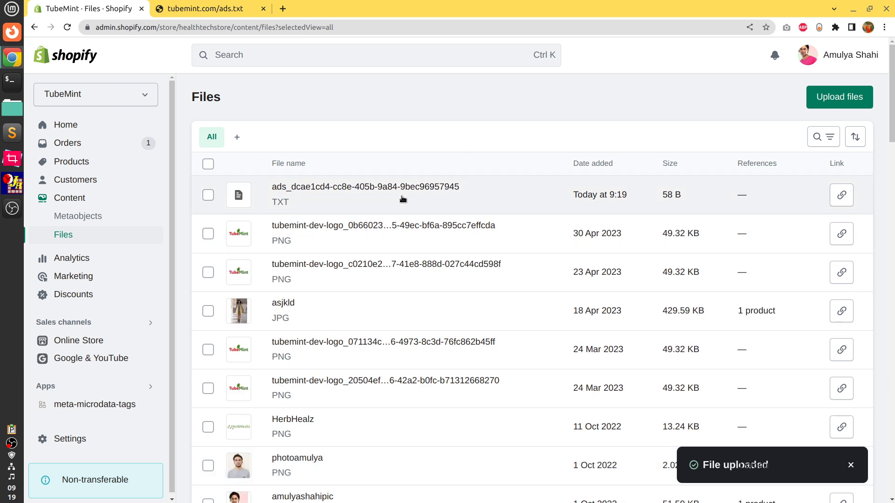
Open the uploaded ads.txt file link in a new tab, confirm the DIRECT line, and close it.
left_click(842, 197)
left_click(284, 9)
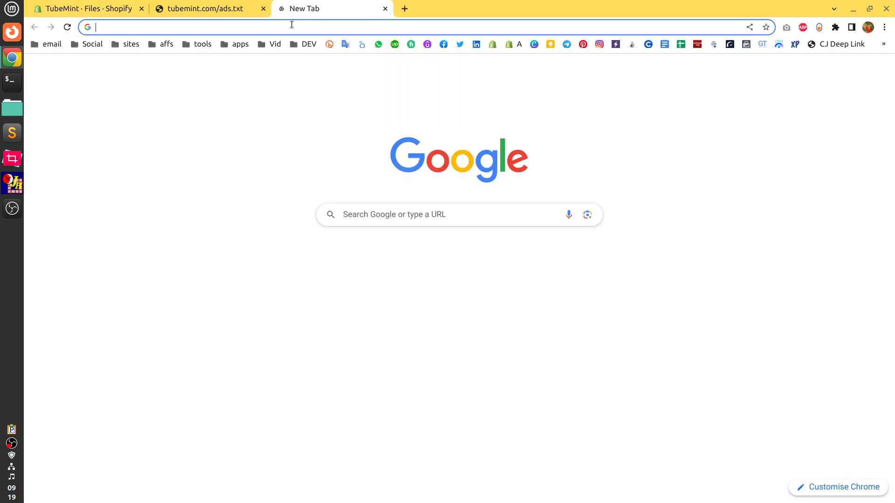
key("ctrl+v")
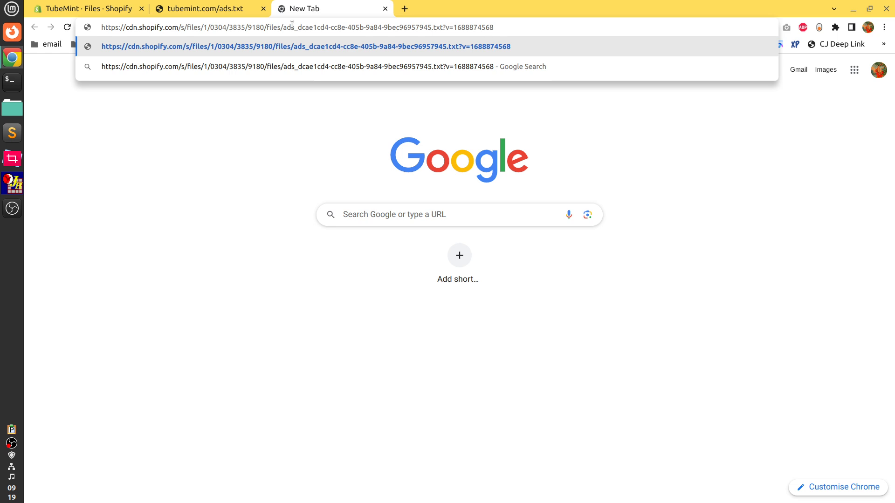
key("Return")
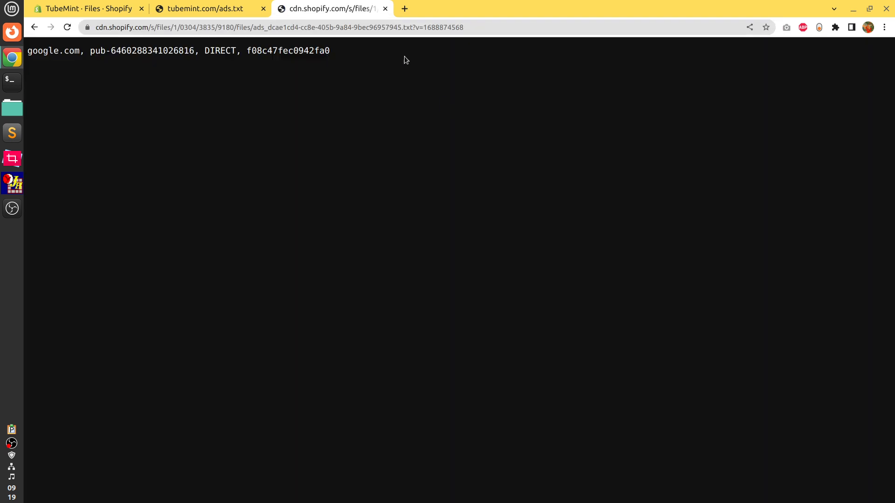
left_click(385, 8)
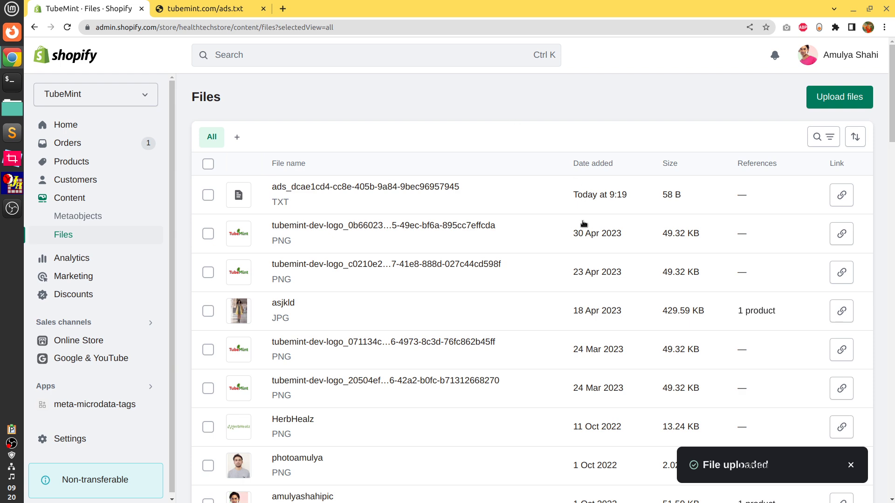
scroll(586, 239, "down", 5)
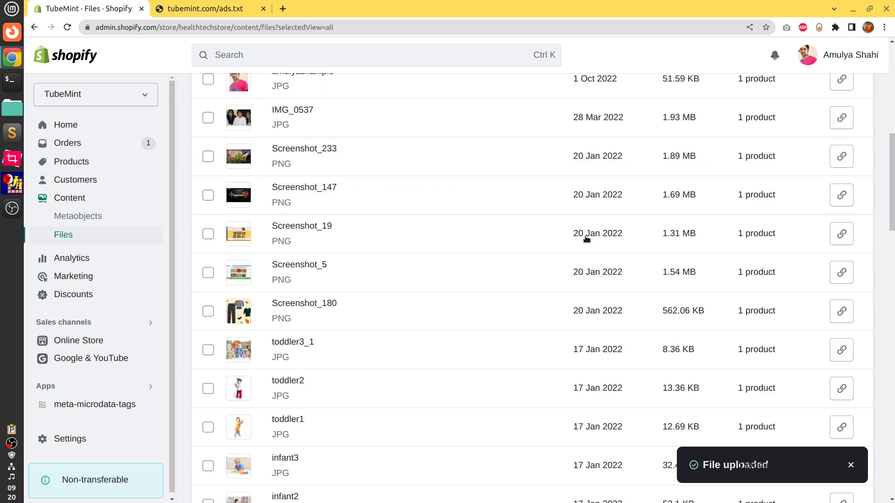
scroll(586, 239, "down", 5)
scroll(586, 239, "down", 10)
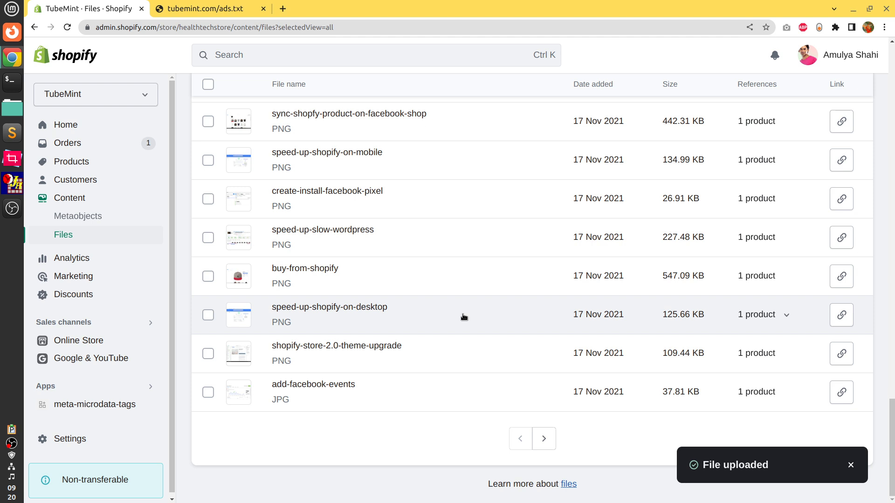
Open Settings > Custom data, then close Settings to return to the Files list.
left_click(69, 439)
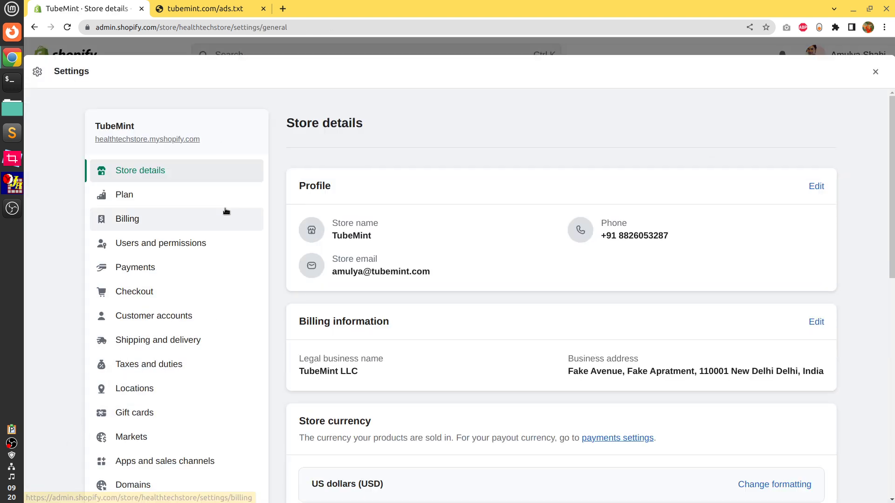
scroll(202, 418, "down", 2)
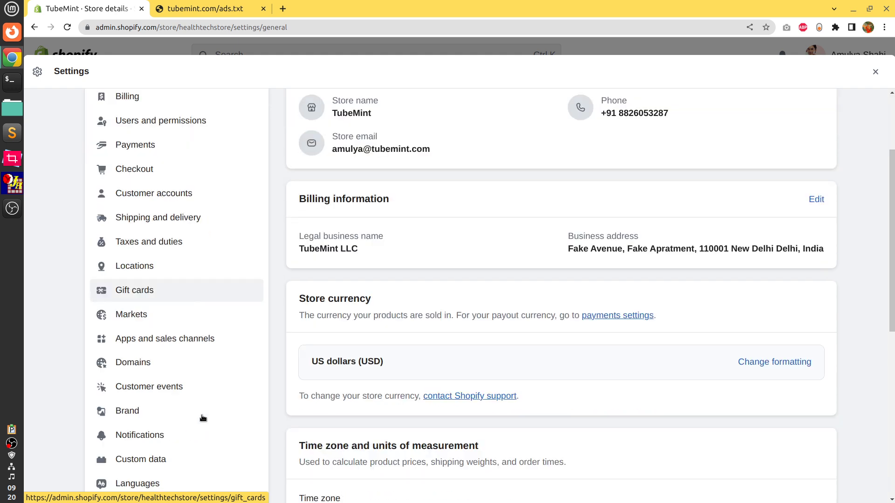
scroll(201, 418, "down", 1)
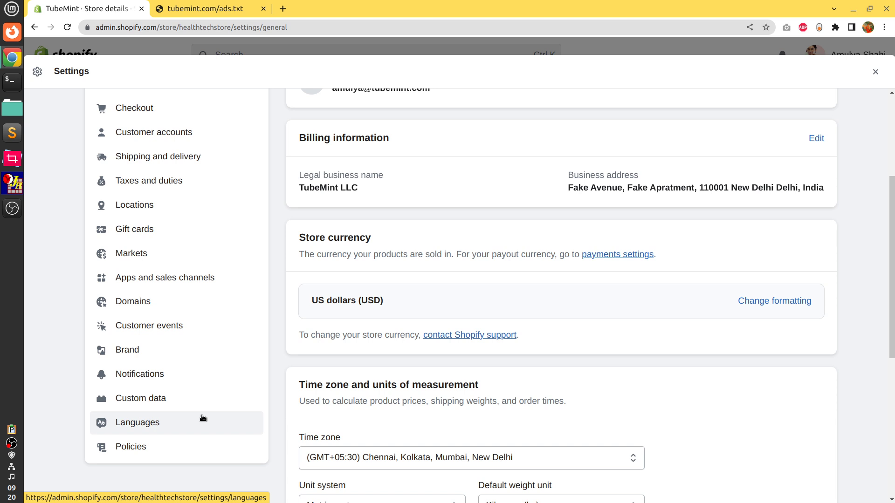
left_click(192, 401)
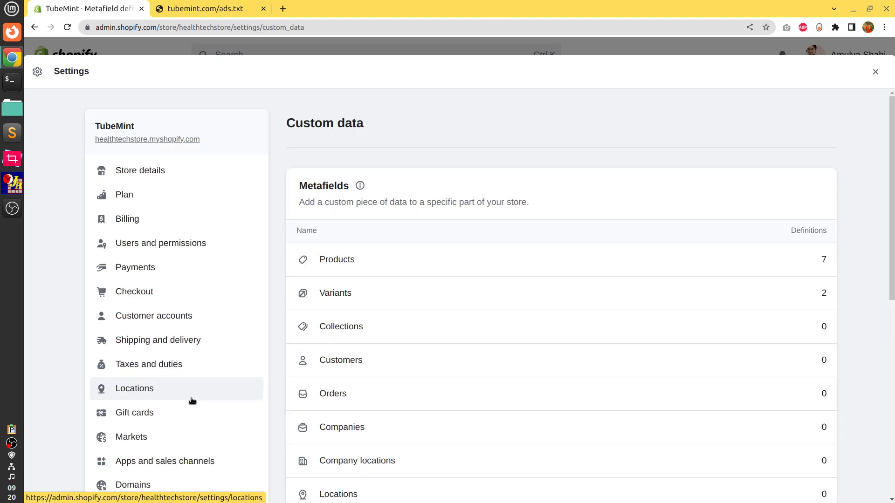
left_click(875, 72)
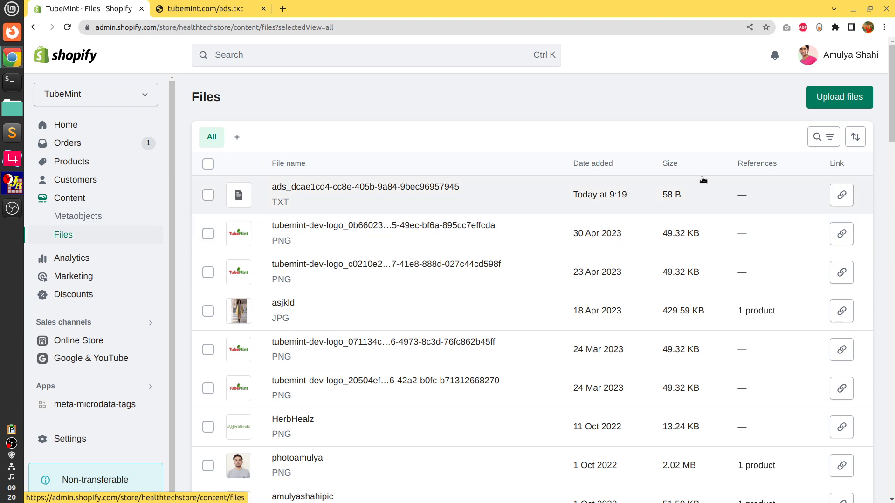
Copy the ads TXT file's link, tick its checkbox, and briefly open then close file search.
left_click(842, 196)
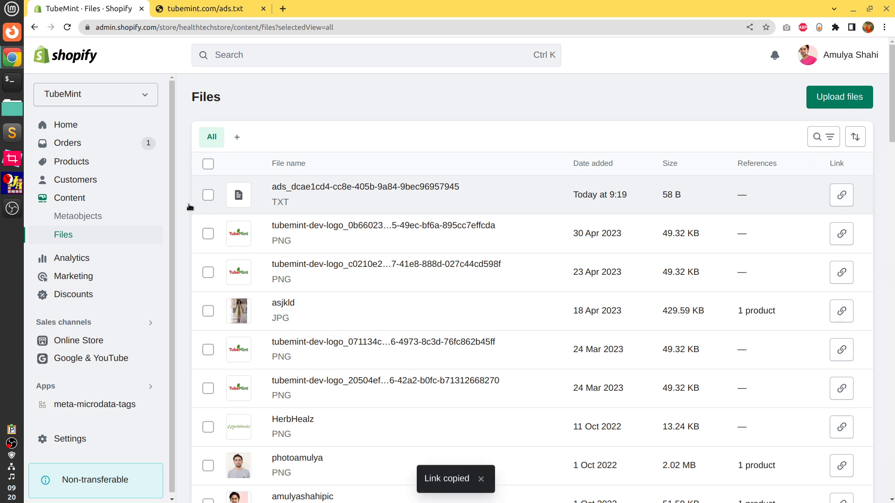
left_click(208, 196)
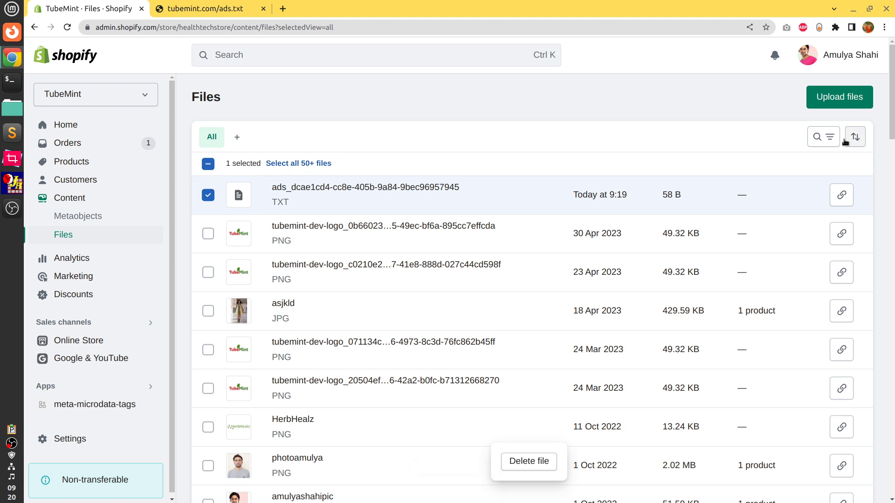
left_click(829, 137)
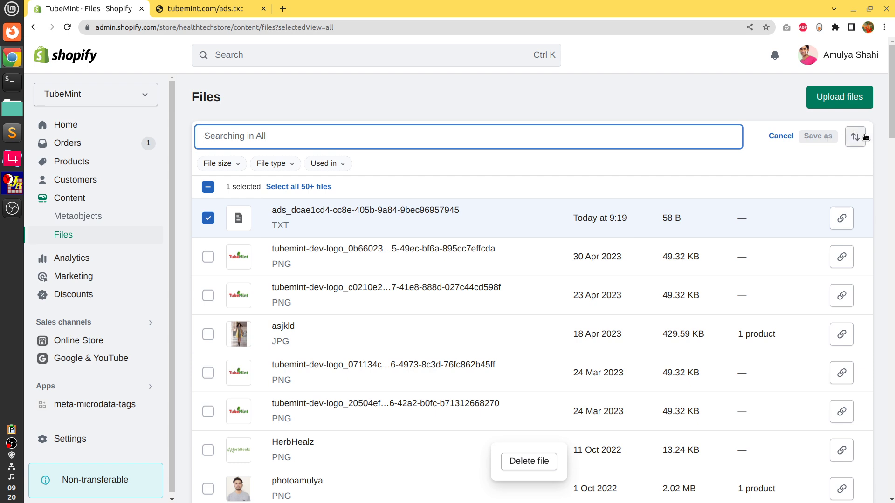
left_click(781, 137)
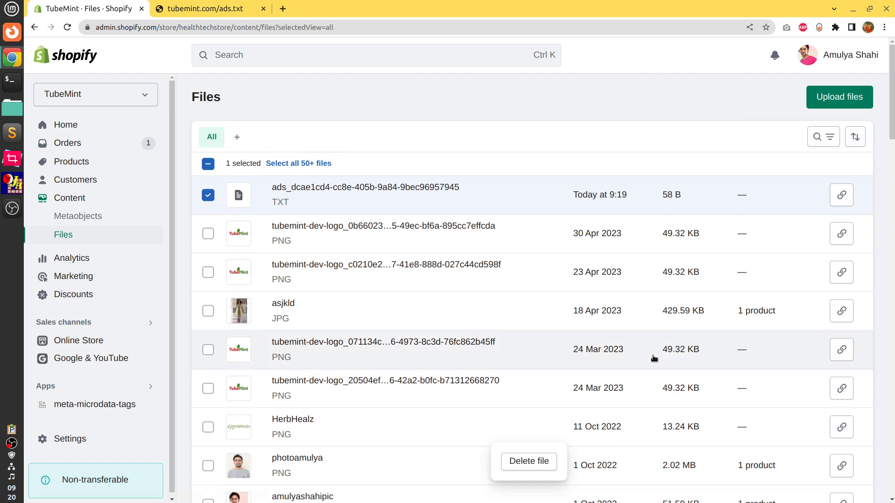
scroll(651, 361, "down", 10)
scroll(651, 375, "down", 10)
scroll(650, 420, "down", 5)
scroll(651, 385, "down", 2)
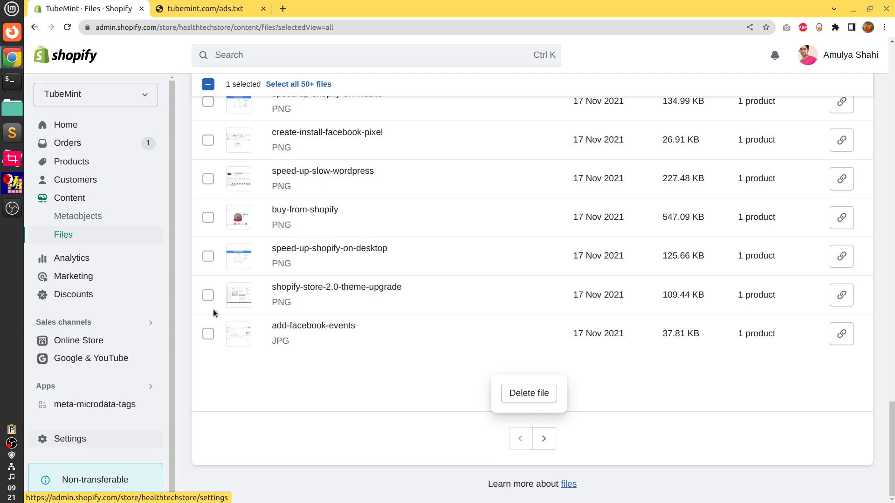
Google 'redirect url in shopify' in a new tab.
left_click(281, 9)
left_click(289, 27)
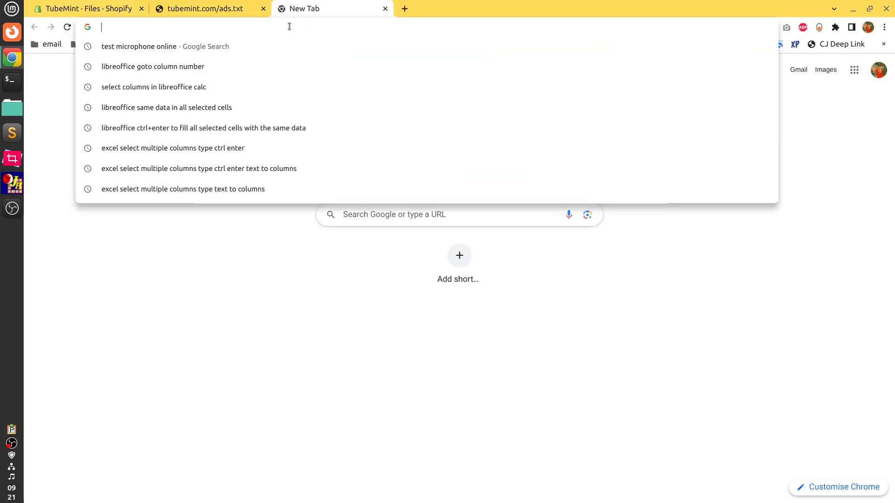
type("redi")
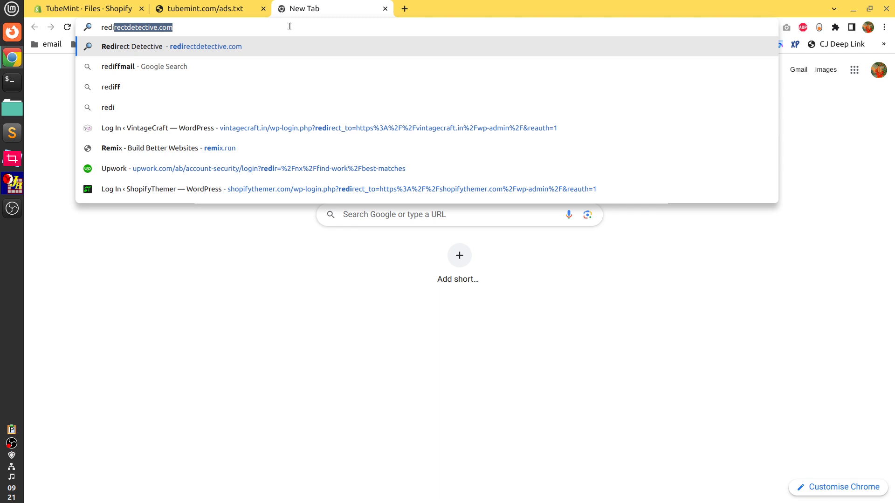
type("ct url in shoipfy")
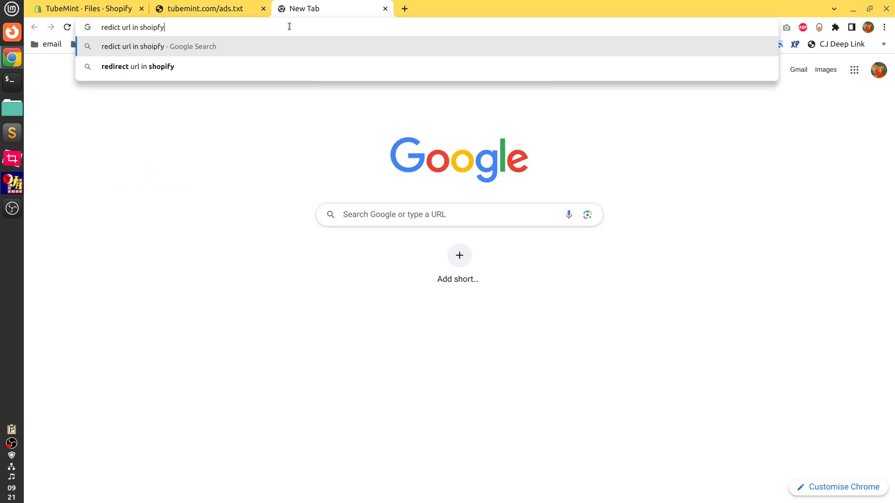
key("BackSpace")
key("BackSpace")
key("BackSpace")
key("BackSpace")
type("pify")
key("Return")
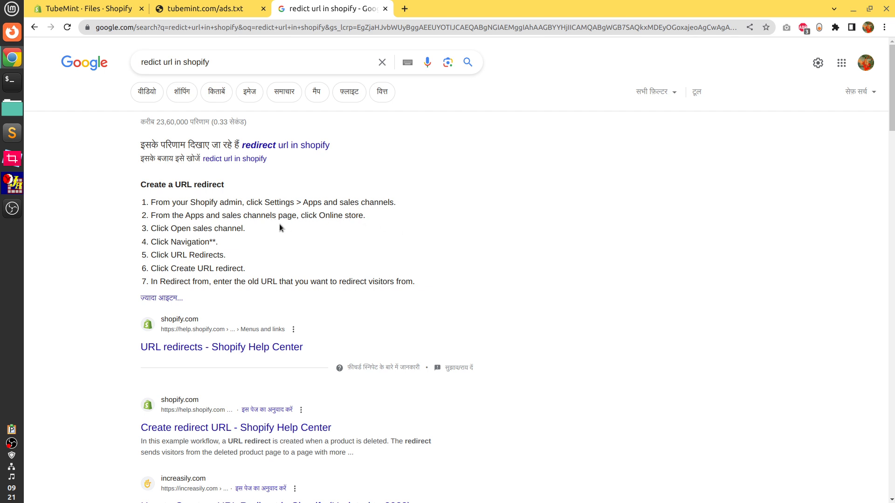
Highlight the snippet steps, including Apps and sales channels and Navigation.
left_click_drag(207, 216, 297, 222)
left_click(247, 234)
left_click_drag(197, 229, 242, 230)
left_click(233, 250)
left_click_drag(175, 244, 250, 244)
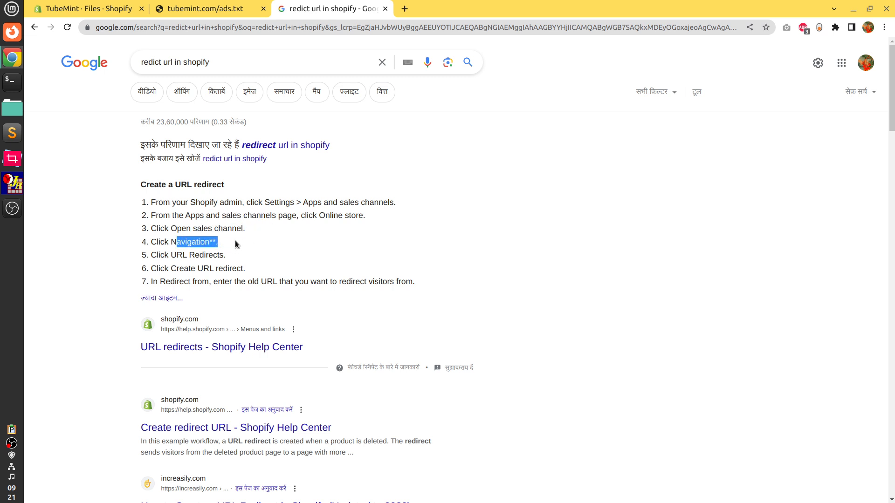
In the Shopify admin, go to Online Store > Navigation > View URL redirects.
left_click(179, 263)
left_click(89, 9)
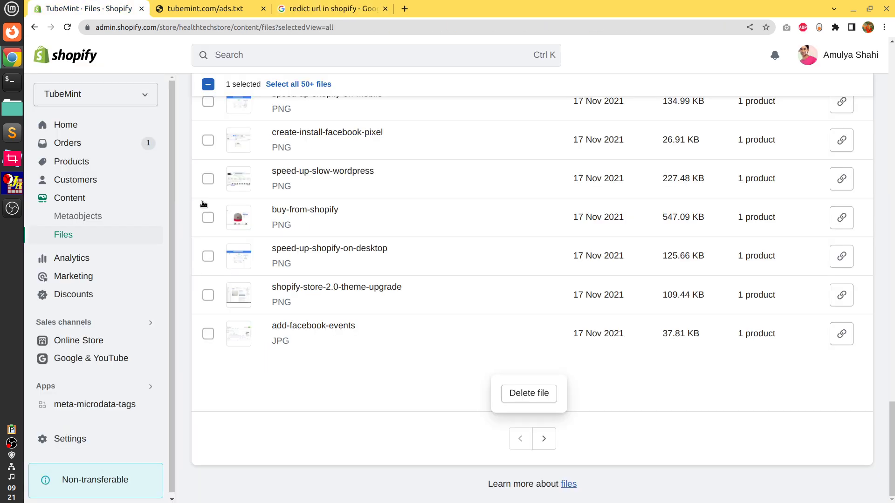
left_click(99, 340)
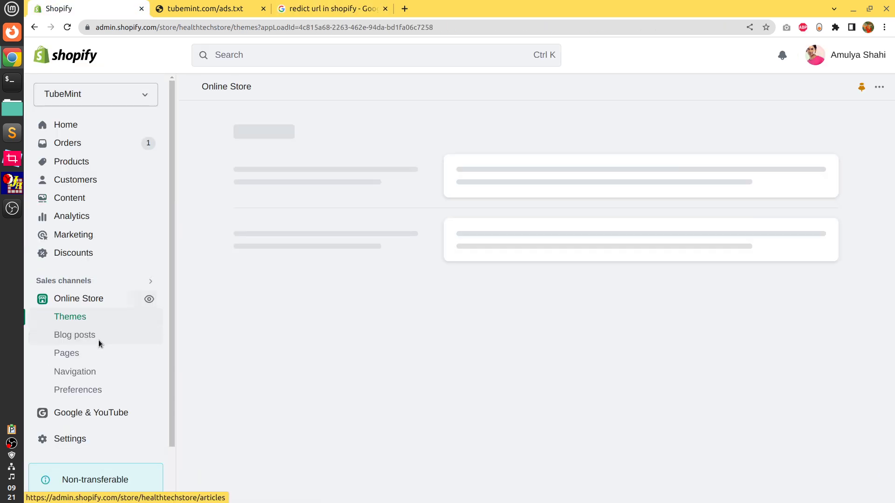
left_click(63, 375)
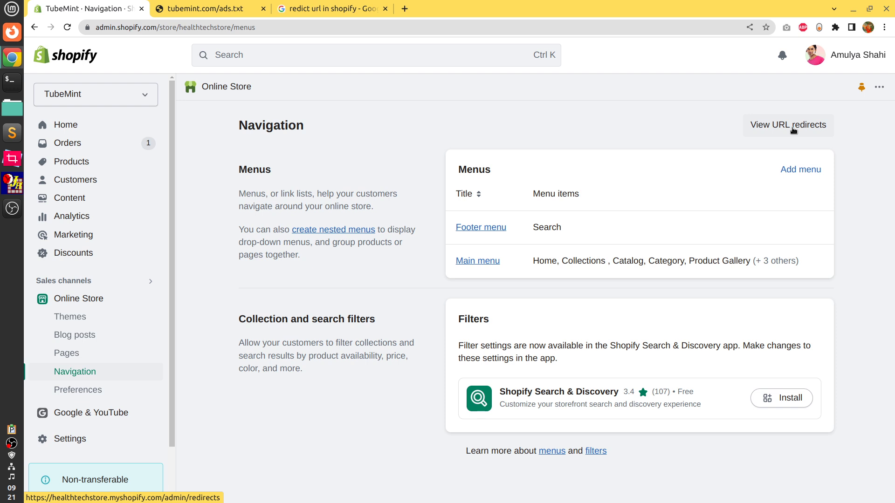
left_click(792, 130)
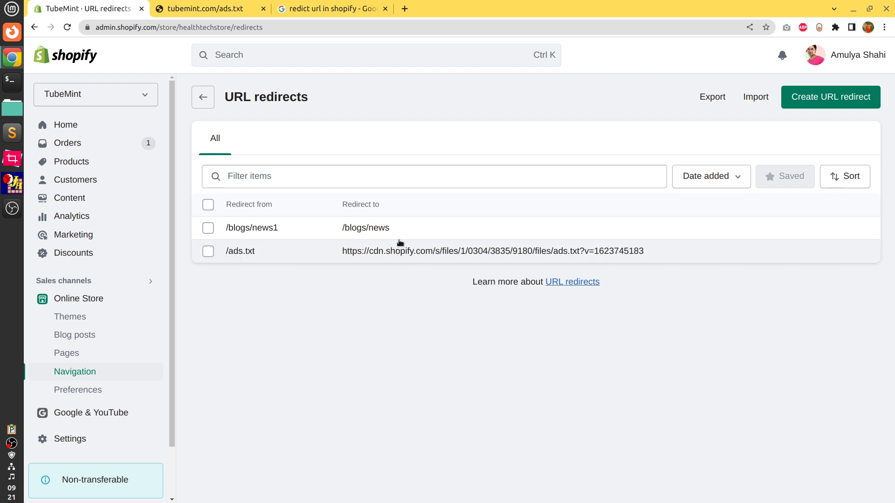
Open the existing /ads.txt redirect and copy its CDN destination URL.
left_click_drag(658, 255, 344, 254)
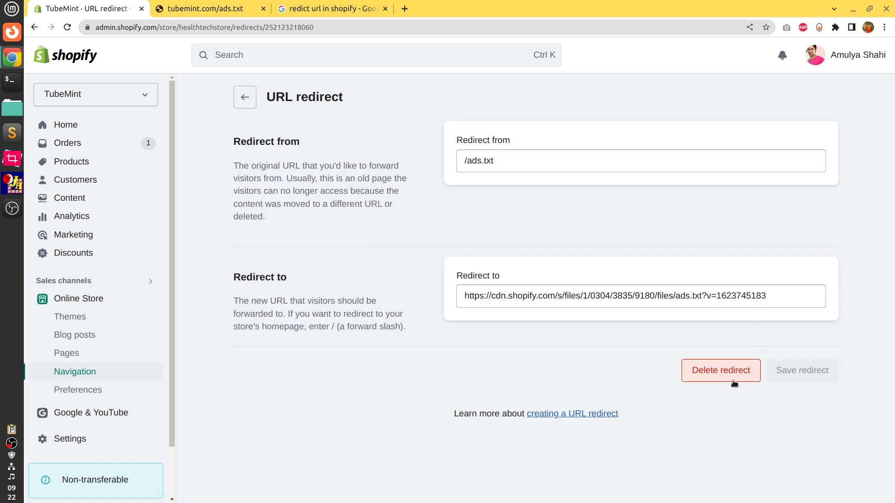
left_click_drag(752, 296, 430, 294)
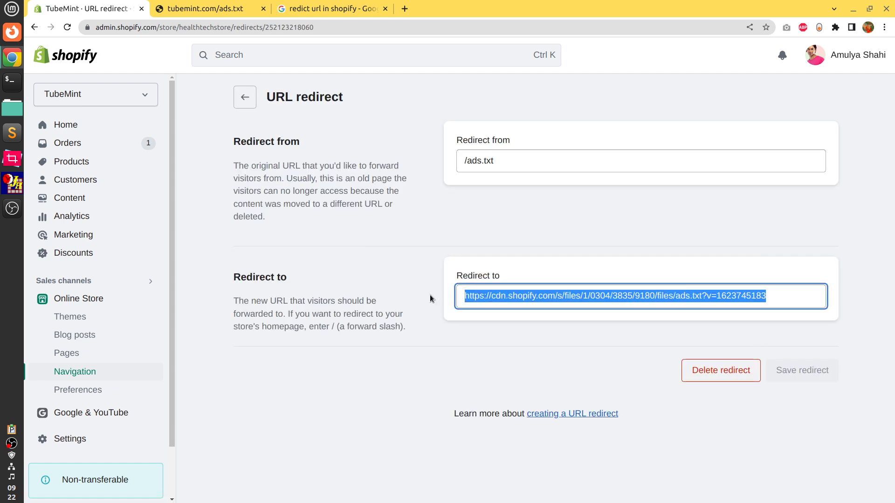
right_click(502, 296)
left_click(527, 313)
left_click(534, 221)
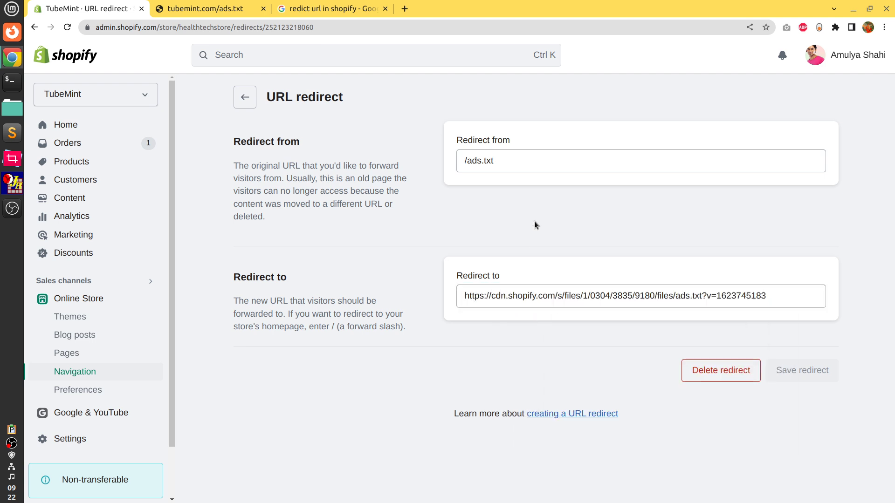
Go back to the redirects list and start a new redirect in its Redirect from field.
left_click_drag(457, 138, 526, 137)
left_click(273, 113)
left_click(247, 97)
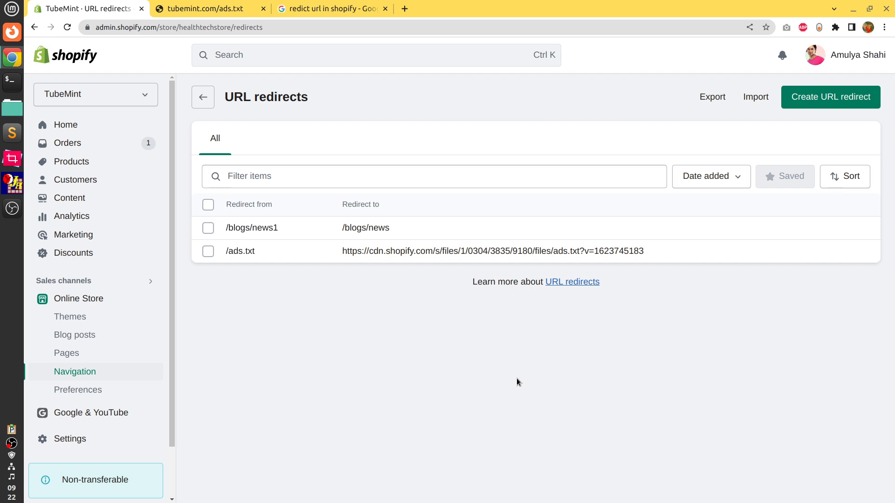
left_click(824, 100)
left_click(484, 165)
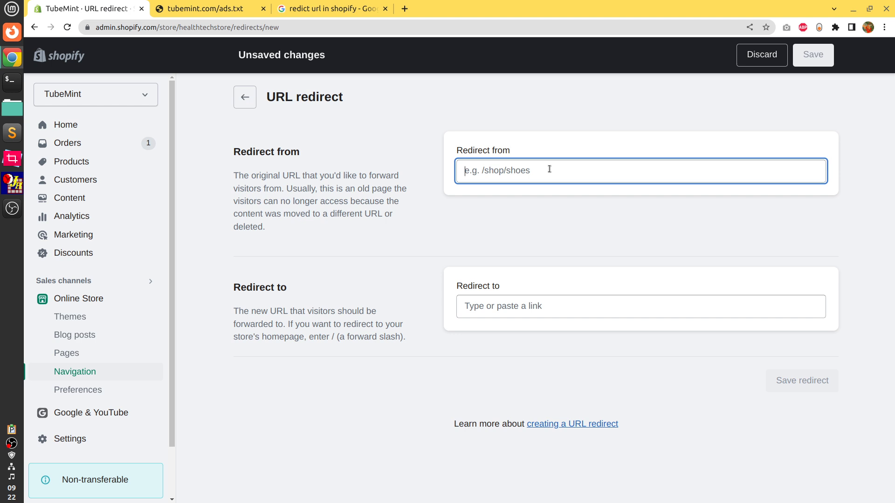
Discard the unsaved new redirect, recheck the existing /ads.txt redirect, then go to Online Store.
left_click(507, 311)
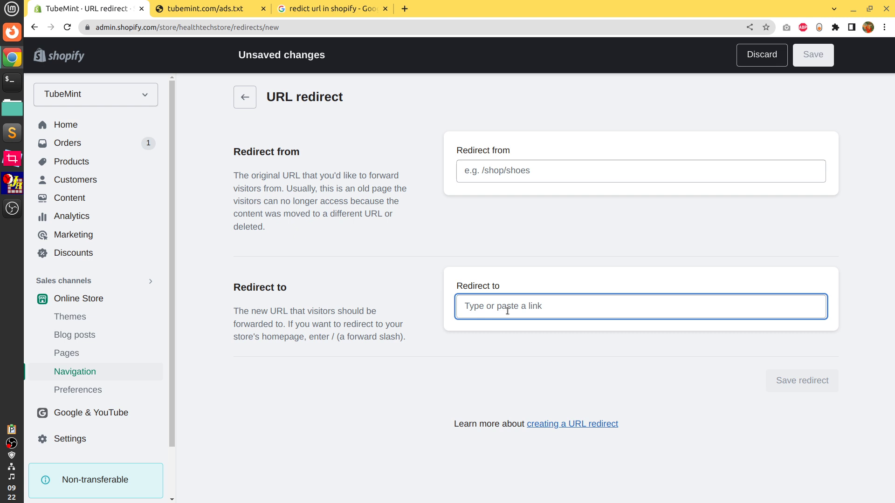
left_click(245, 98)
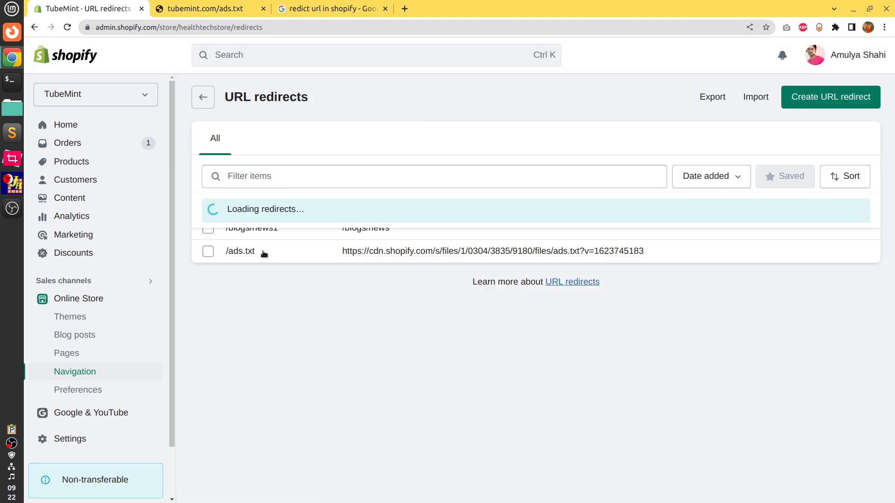
left_click(479, 252)
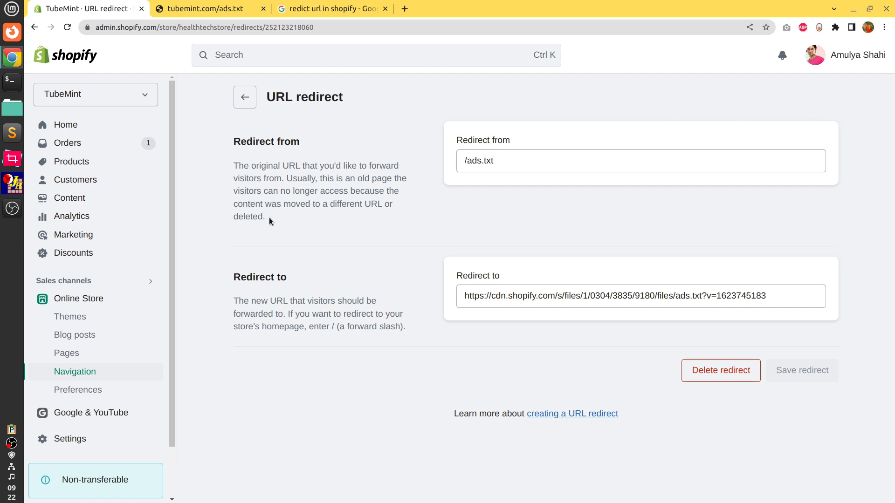
left_click(244, 96)
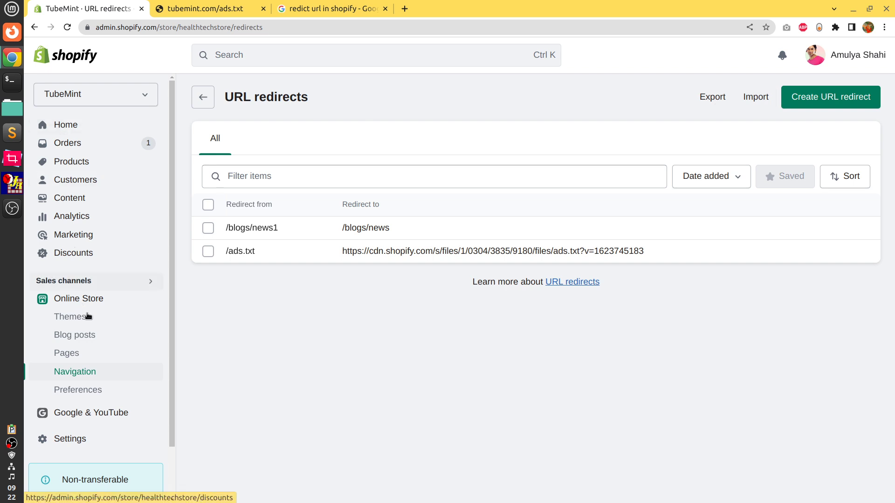
left_click(105, 303)
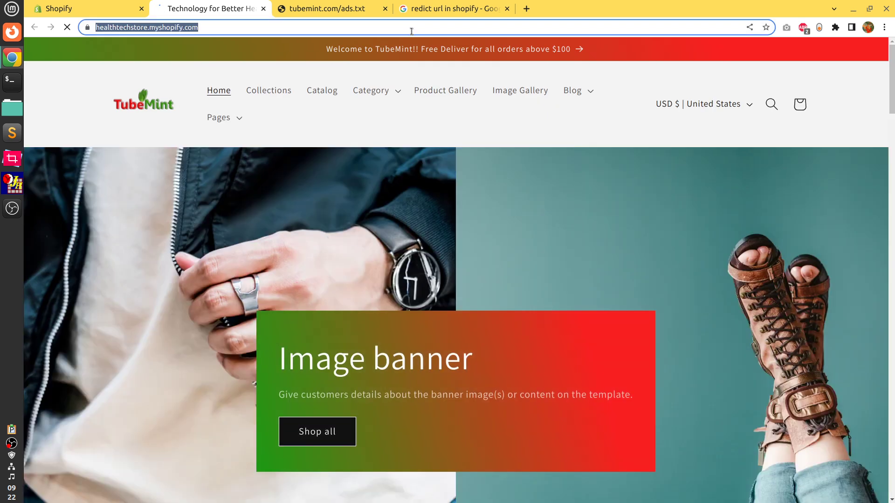
type("//")
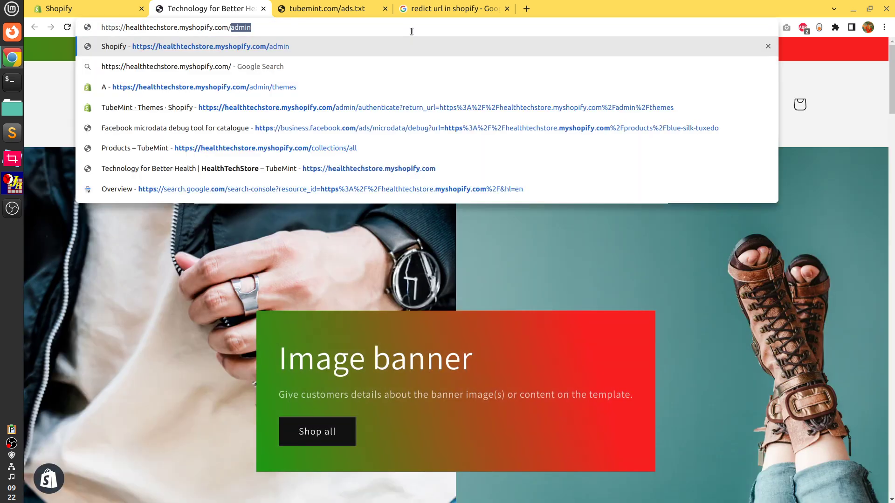
type("ads.txt")
Test the store's /ads.txt address in the browser, select its ads.txt lines, then go back.
key("Return")
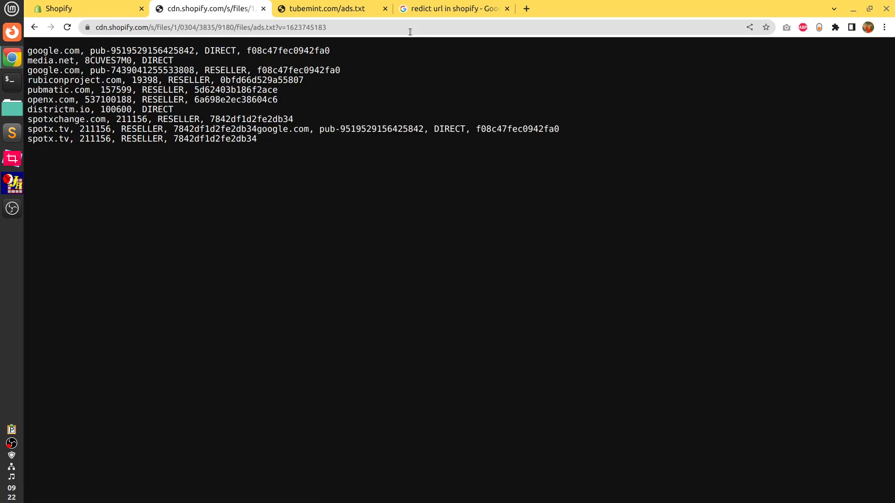
left_click_drag(261, 142, 25, 52)
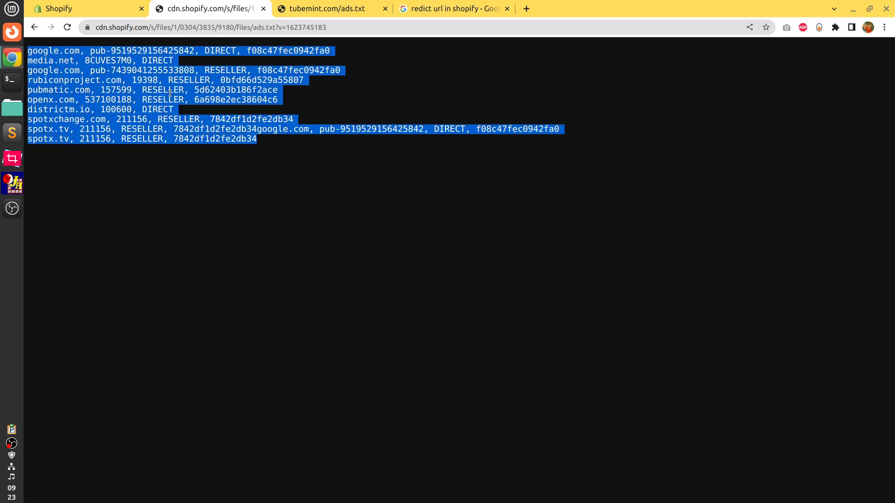
left_click(314, 160)
left_click_drag(266, 143, 26, 53)
left_click(280, 176)
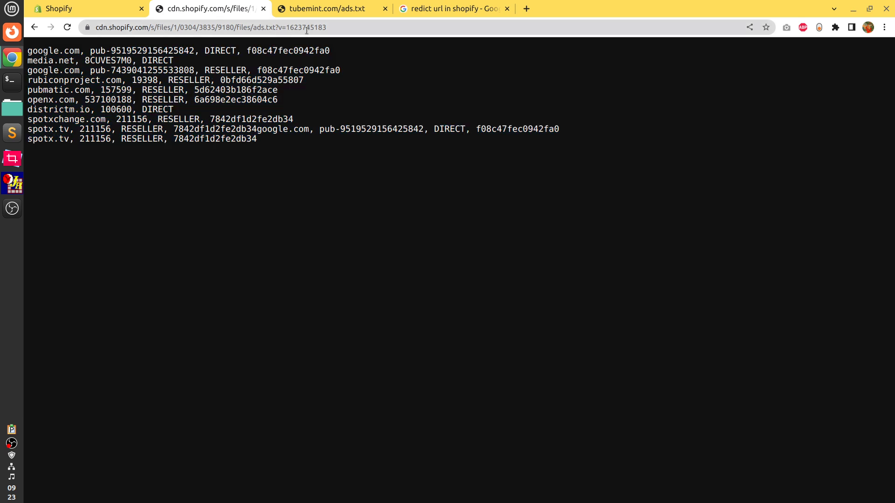
left_click(35, 27)
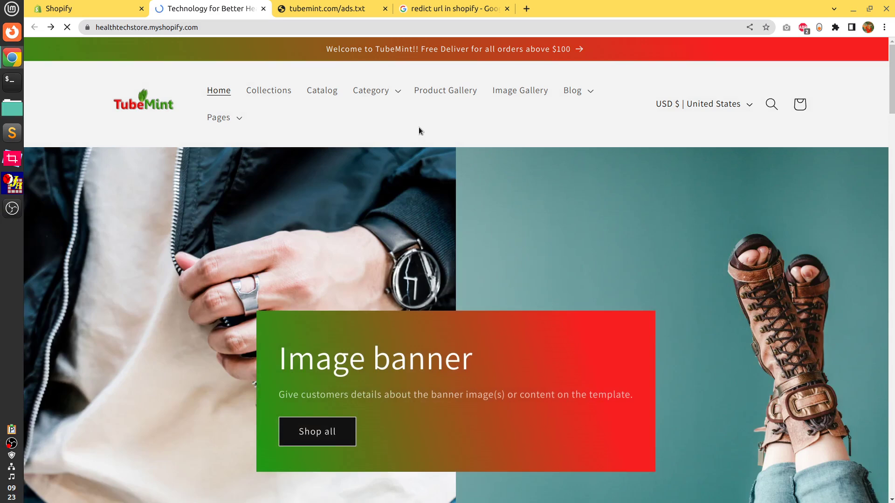
Close the Google search and tubemint ads.txt tabs and return to the Shopify Themes page.
left_click(468, 10)
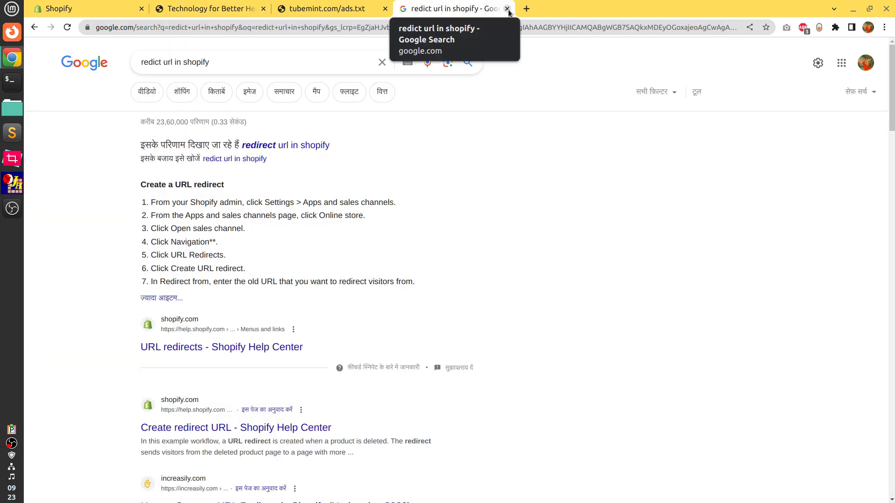
left_click(509, 10)
left_click(384, 9)
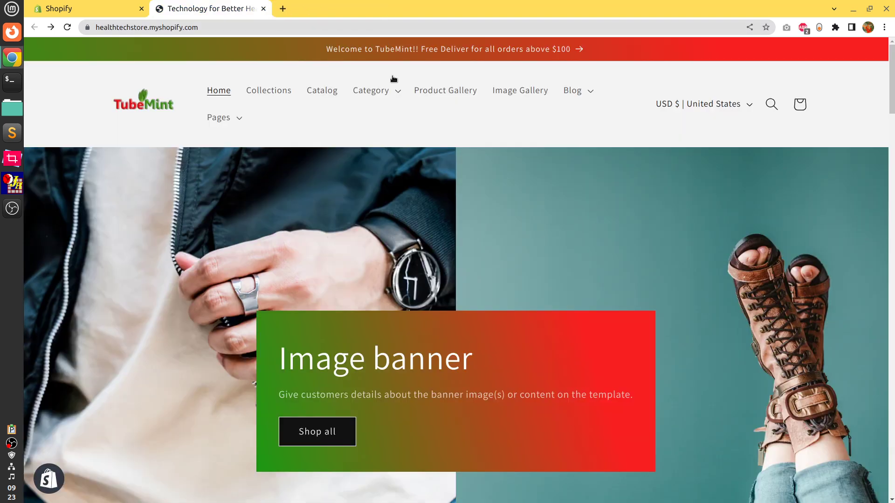
left_click(94, 9)
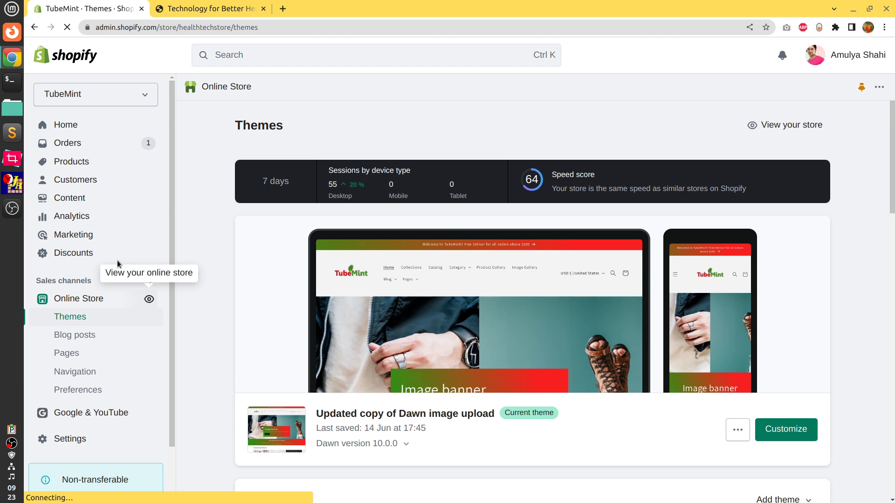
mouse_move(93, 280)
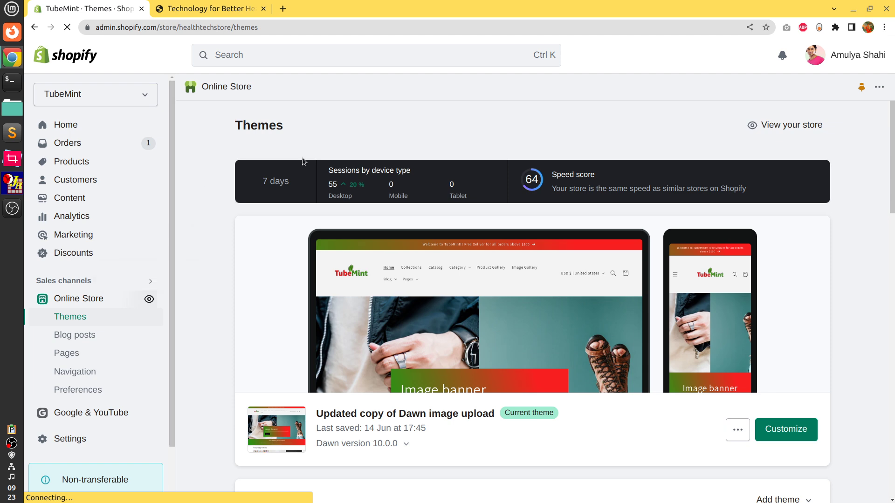
Delete today's duplicate ads TXT file in Content > Files, then start searching files for 'ads'.
left_click(110, 196)
left_click(84, 237)
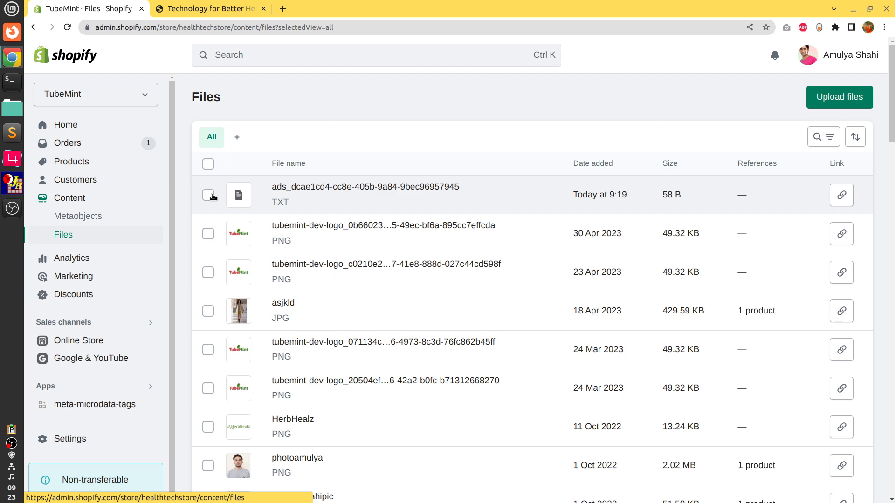
left_click(208, 195)
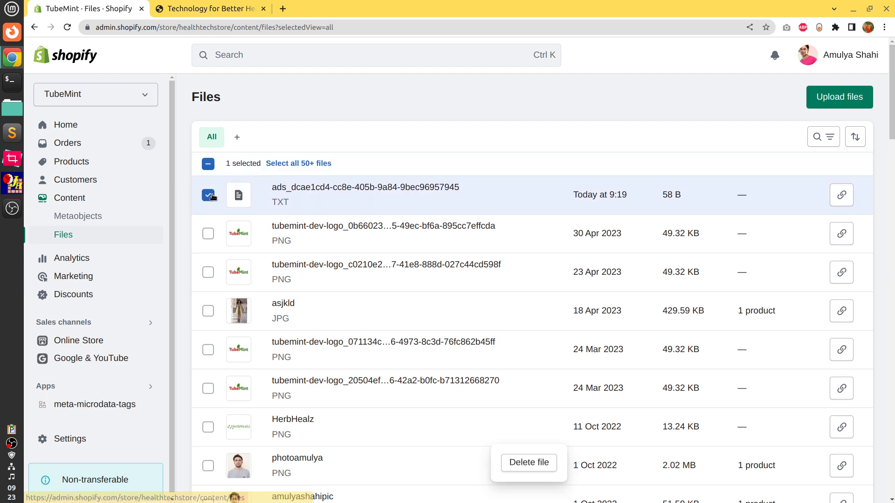
left_click(529, 468)
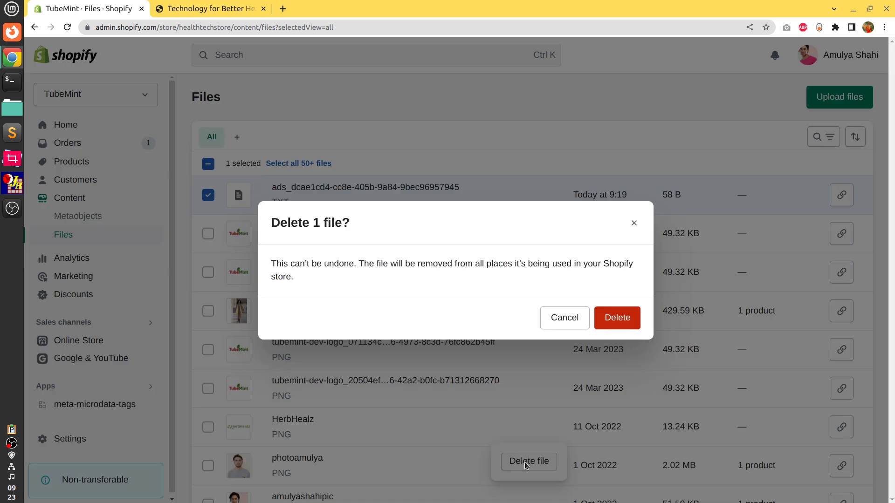
left_click(619, 320)
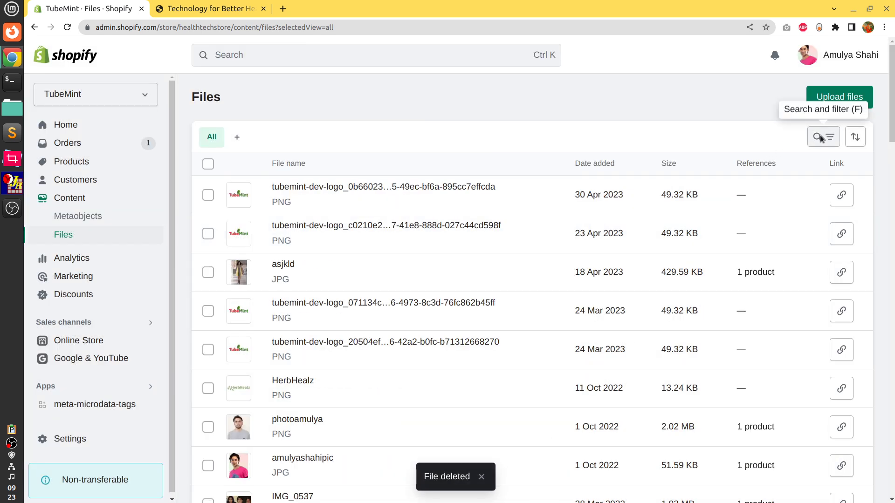
left_click(820, 135)
type("ads")
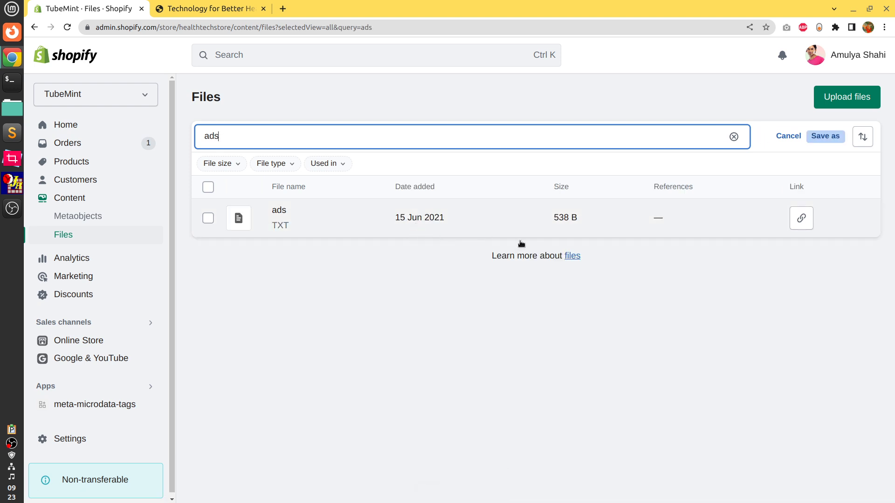
Preview the 2021 ads TXT file, copy its link, then open Online Store > Navigation.
left_click(465, 217)
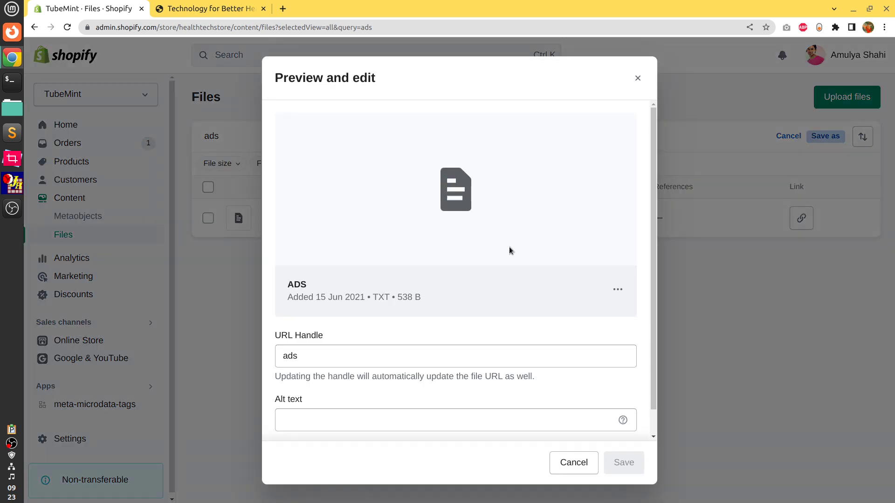
scroll(463, 329, "down", 1)
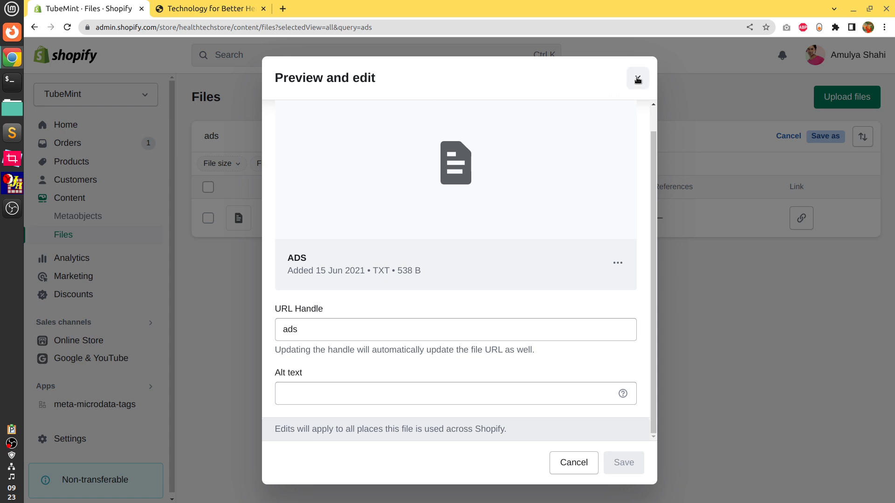
left_click(637, 80)
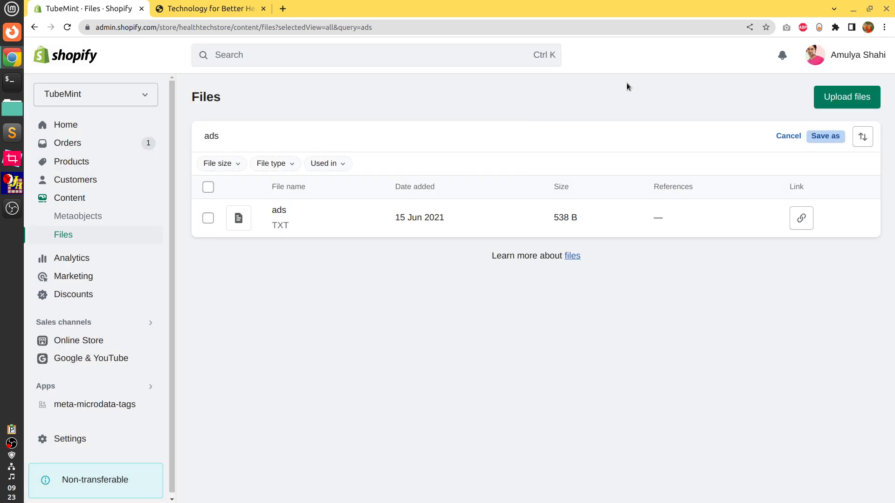
left_click(802, 219)
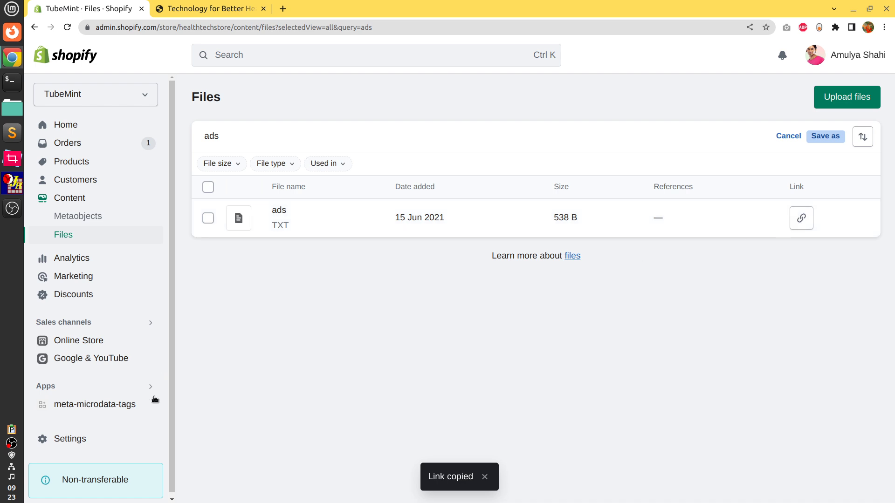
left_click(86, 344)
left_click(84, 372)
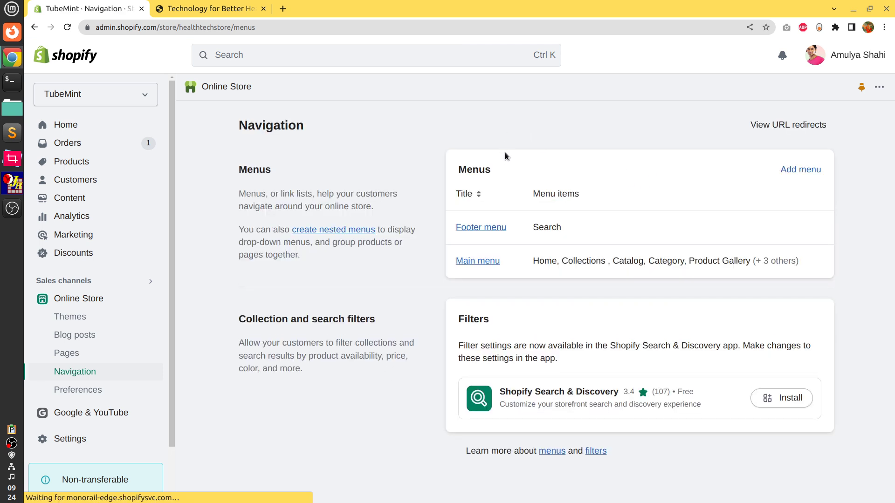
Paste the copied link into the /ads.txt redirect's target, undo it, and return unsaved.
left_click(799, 124)
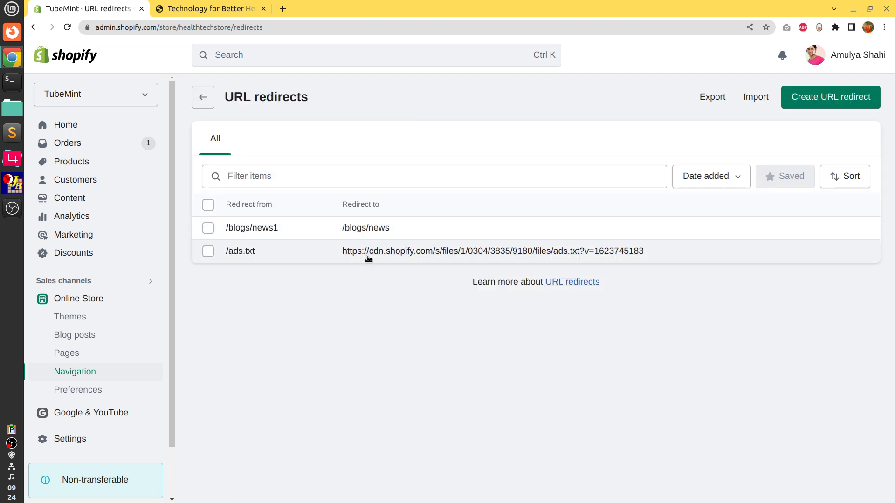
left_click(706, 256)
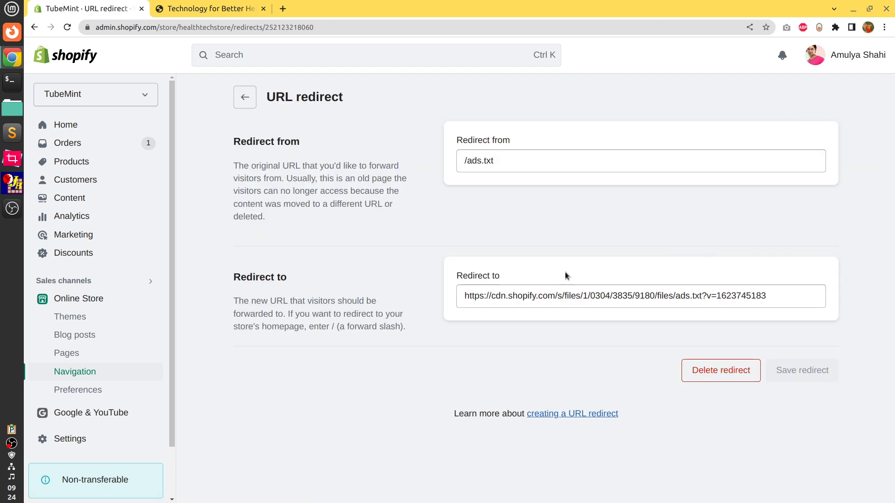
left_click(538, 167)
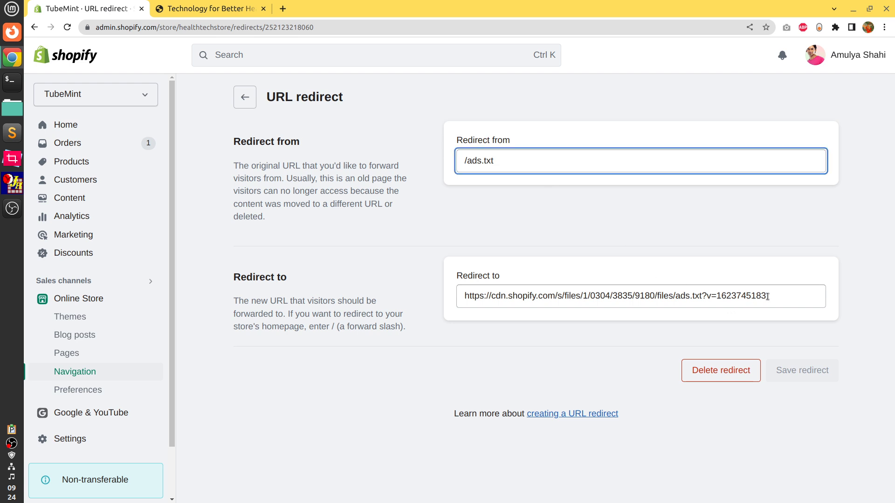
left_click_drag(768, 296, 402, 299)
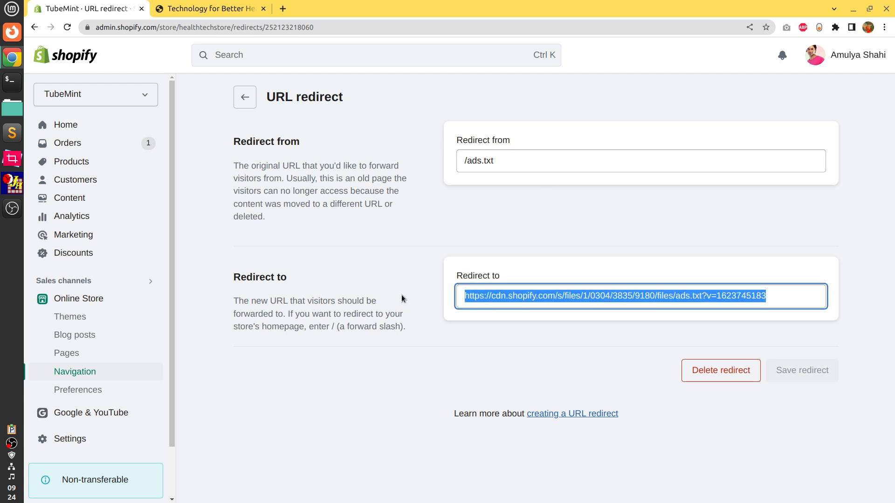
key("ctrl+v")
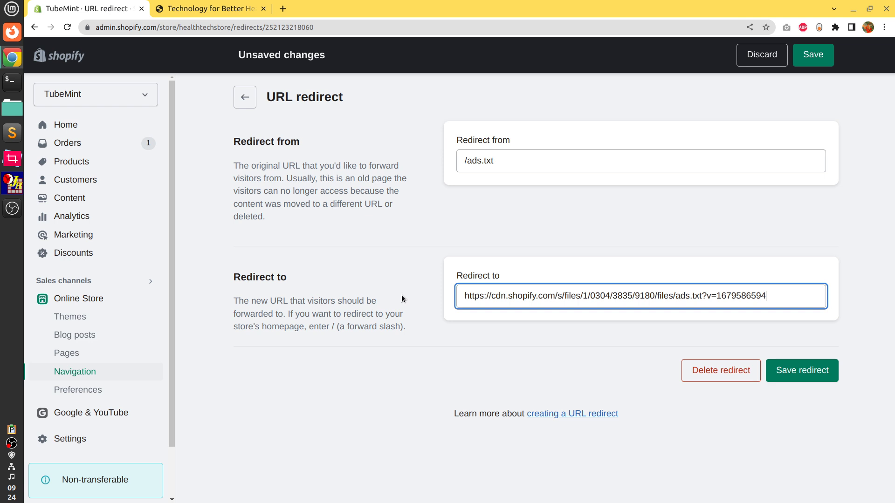
key("ctrl+z")
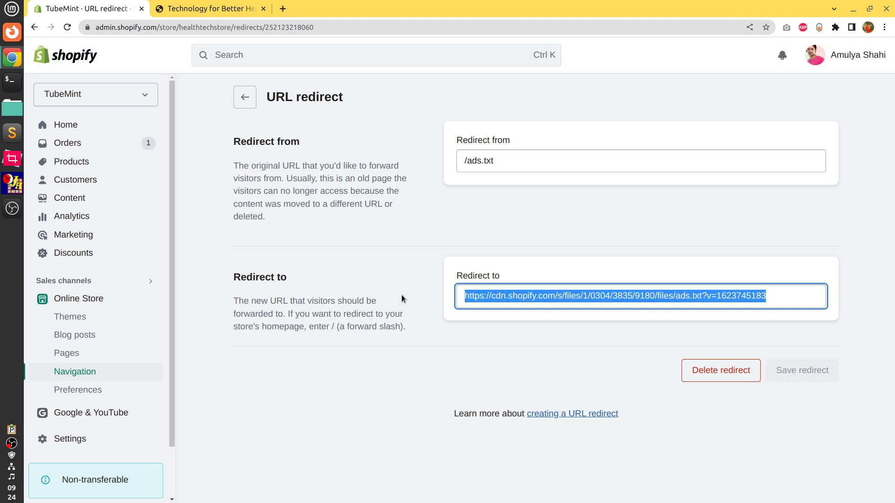
left_click(558, 384)
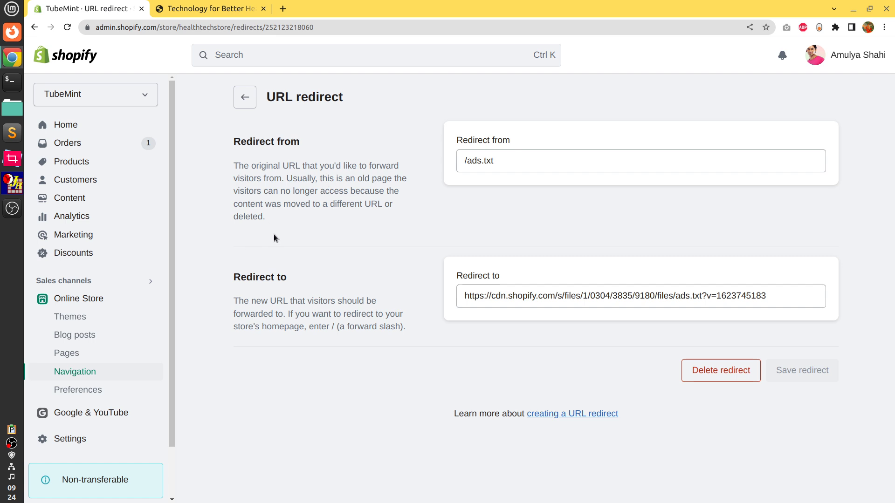
left_click_drag(272, 218, 231, 132)
left_click(419, 223)
left_click(246, 98)
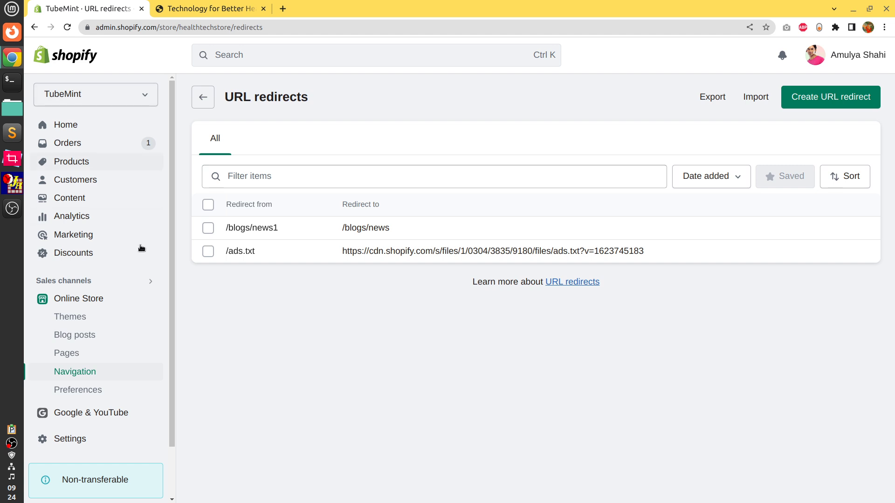
left_click(12, 492)
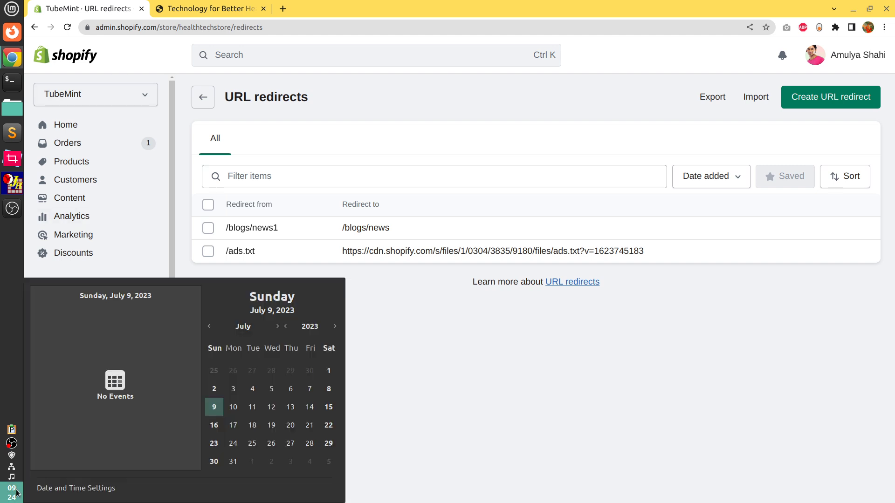
left_click(514, 407)
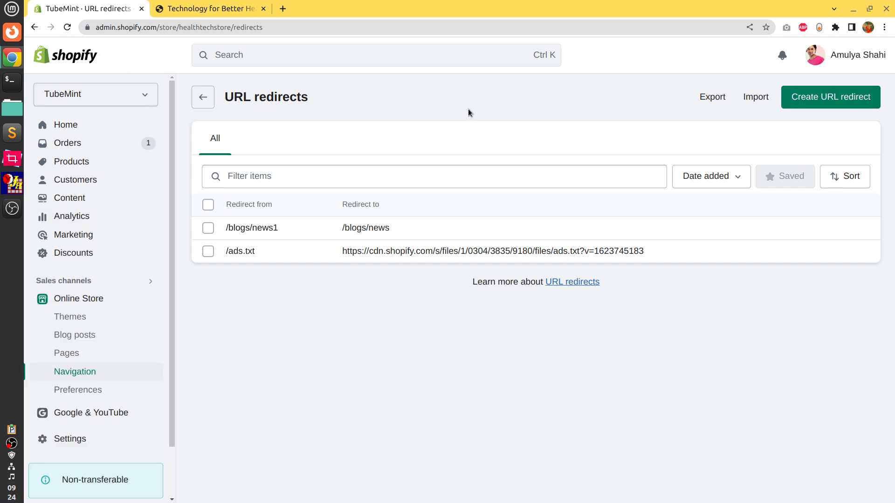